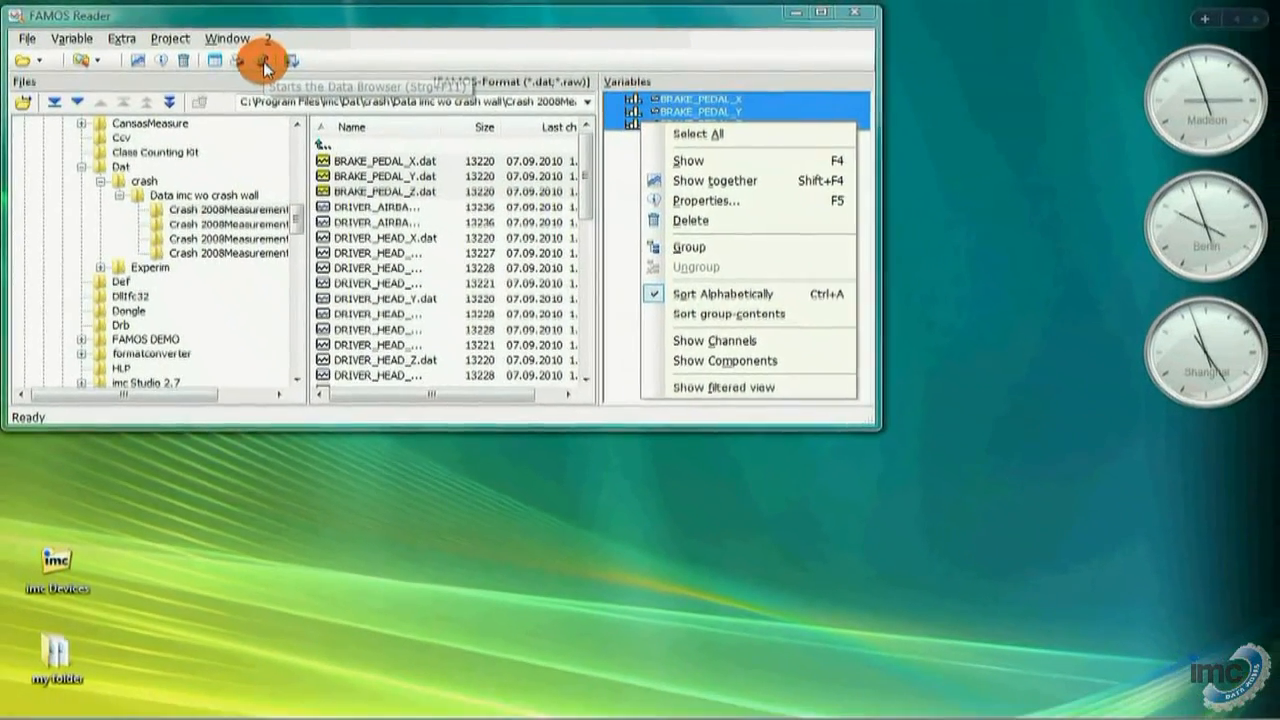
Step: Start the Data Browser from FAMOS Reader and create a new Dialog panel
{"action": "left_click", "coordinate": [265, 67]}
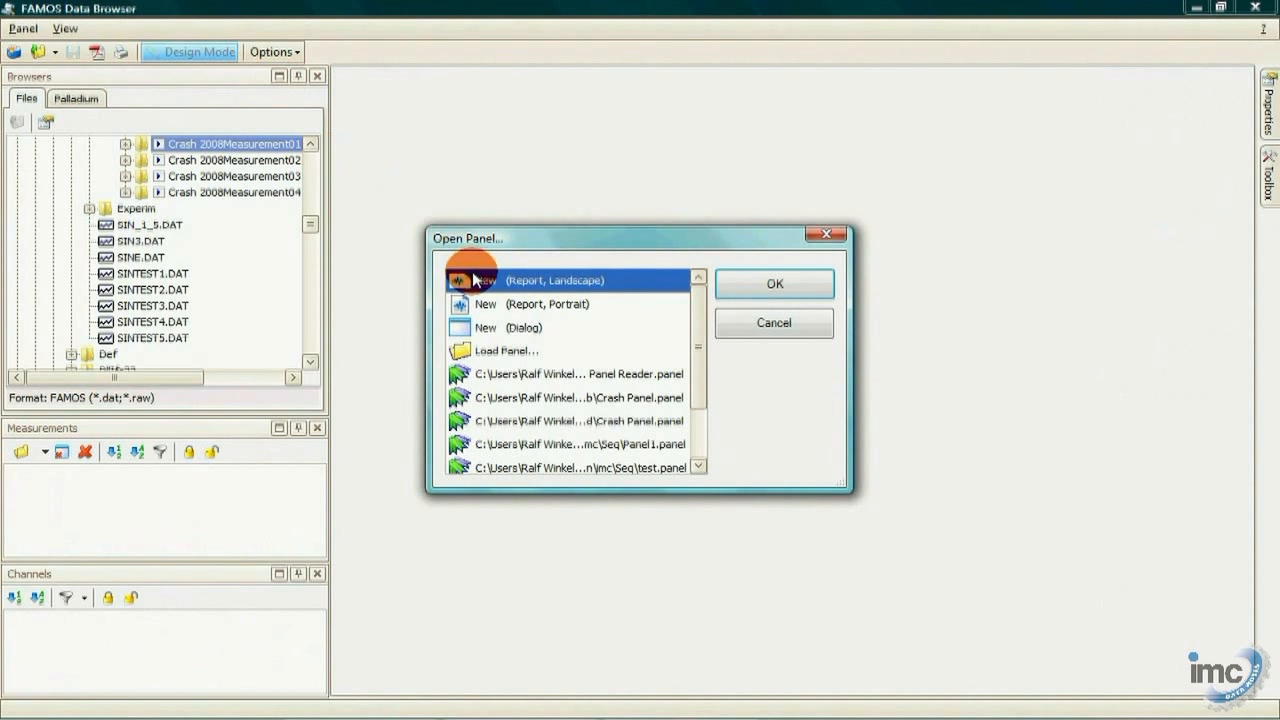
{"action": "left_click", "coordinate": [483, 306]}
{"action": "left_click", "coordinate": [487, 328]}
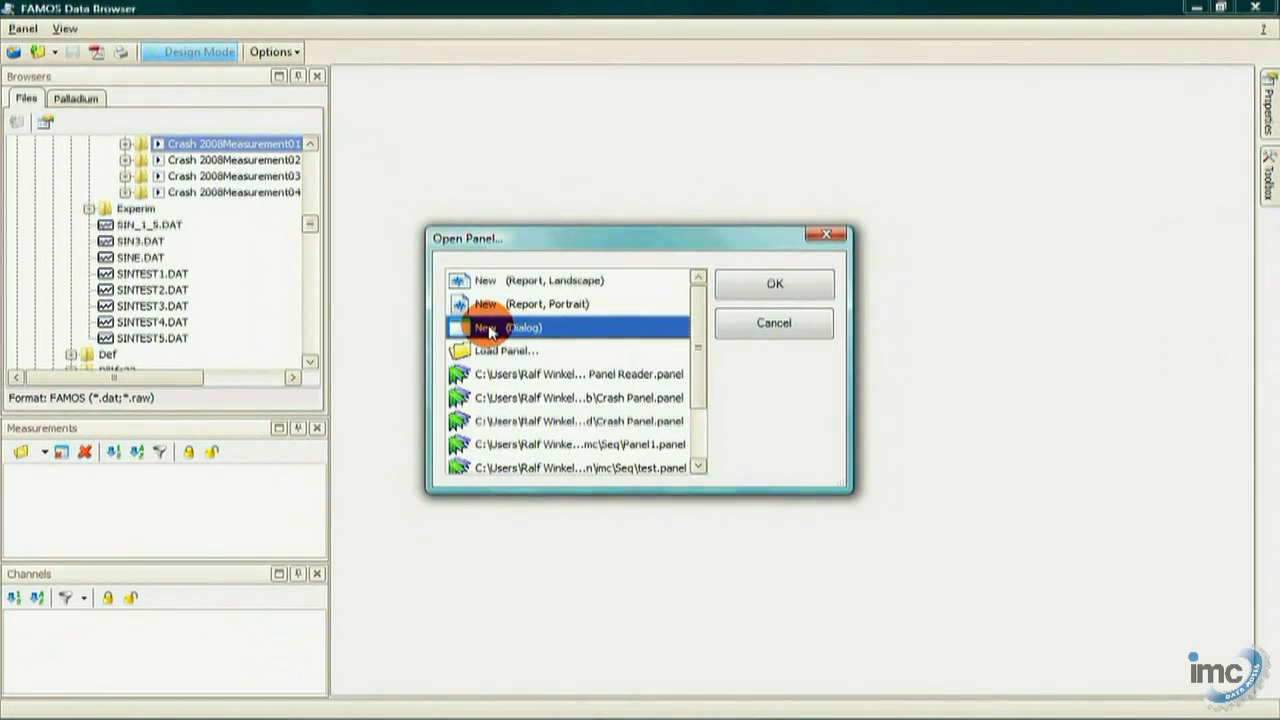
{"action": "left_click", "coordinate": [753, 286]}
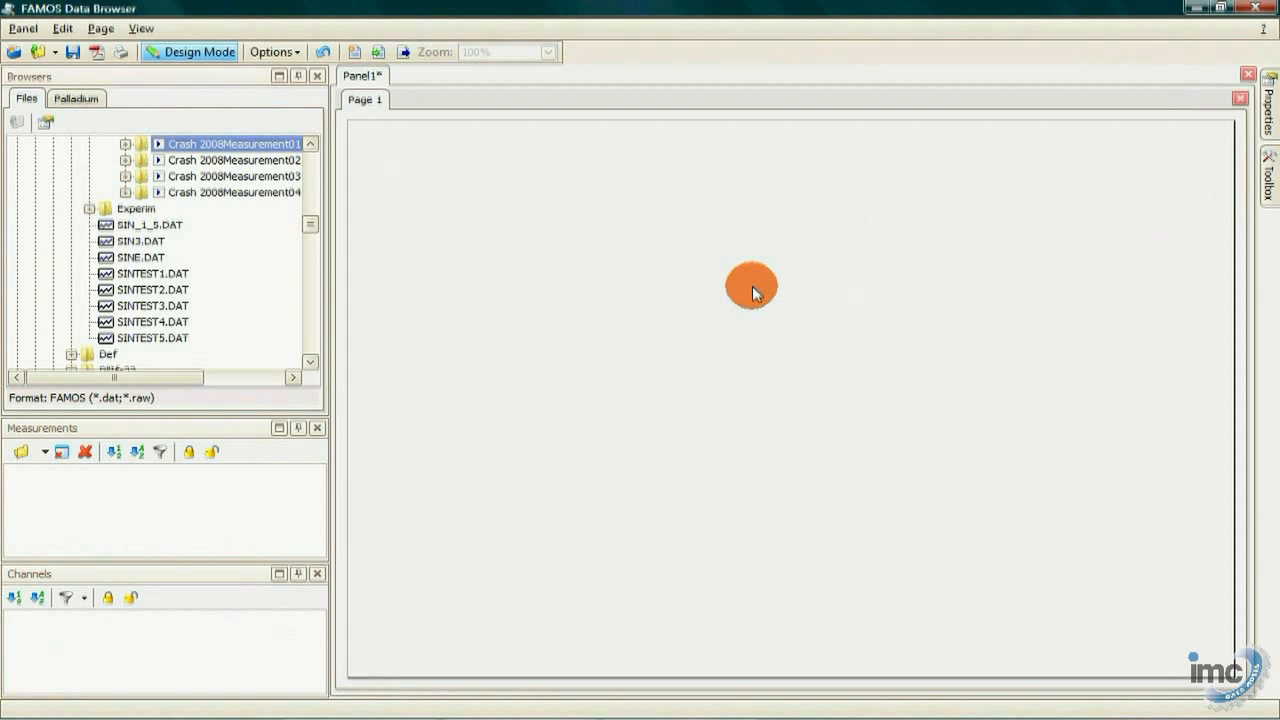
Step: Locate the crash data folder, then look through measurements Crash 2008Measurement01 and 02 and the BRAKE_PEDAL Y, Z and X channels
{"action": "left_click_drag", "start_coordinate": [310, 226], "coordinate": [312, 218]}
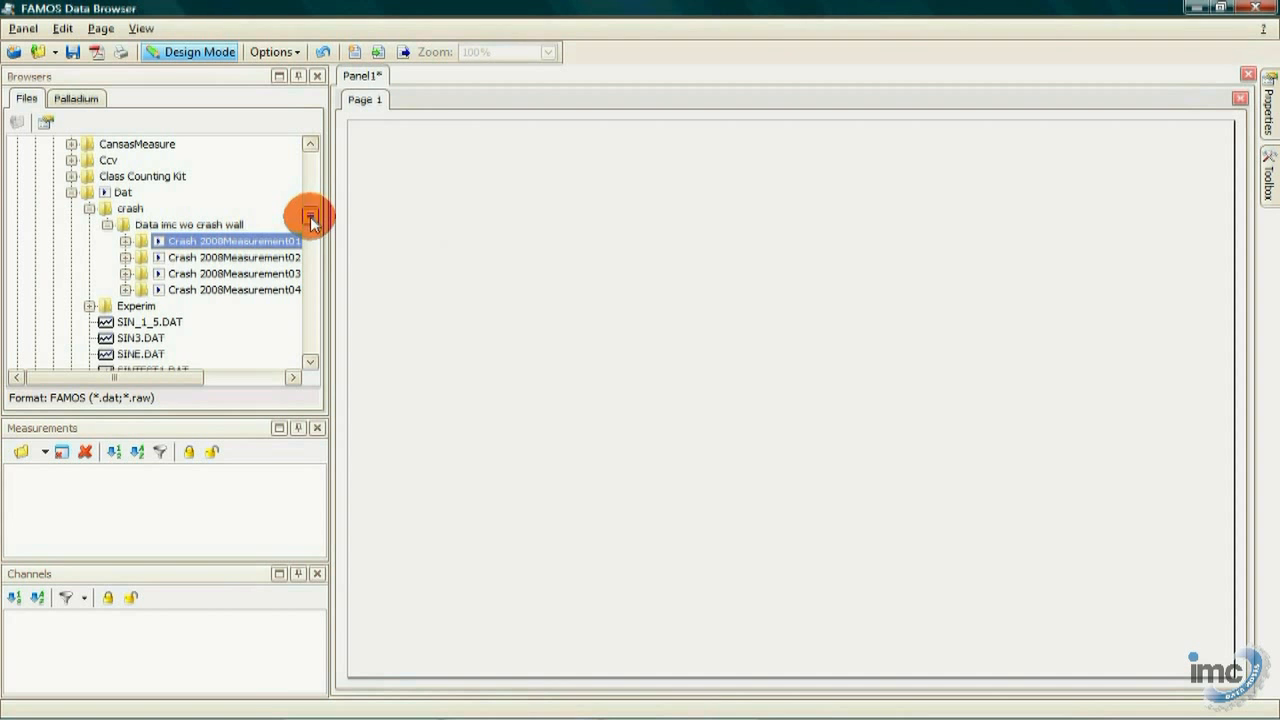
{"action": "left_click", "coordinate": [124, 193]}
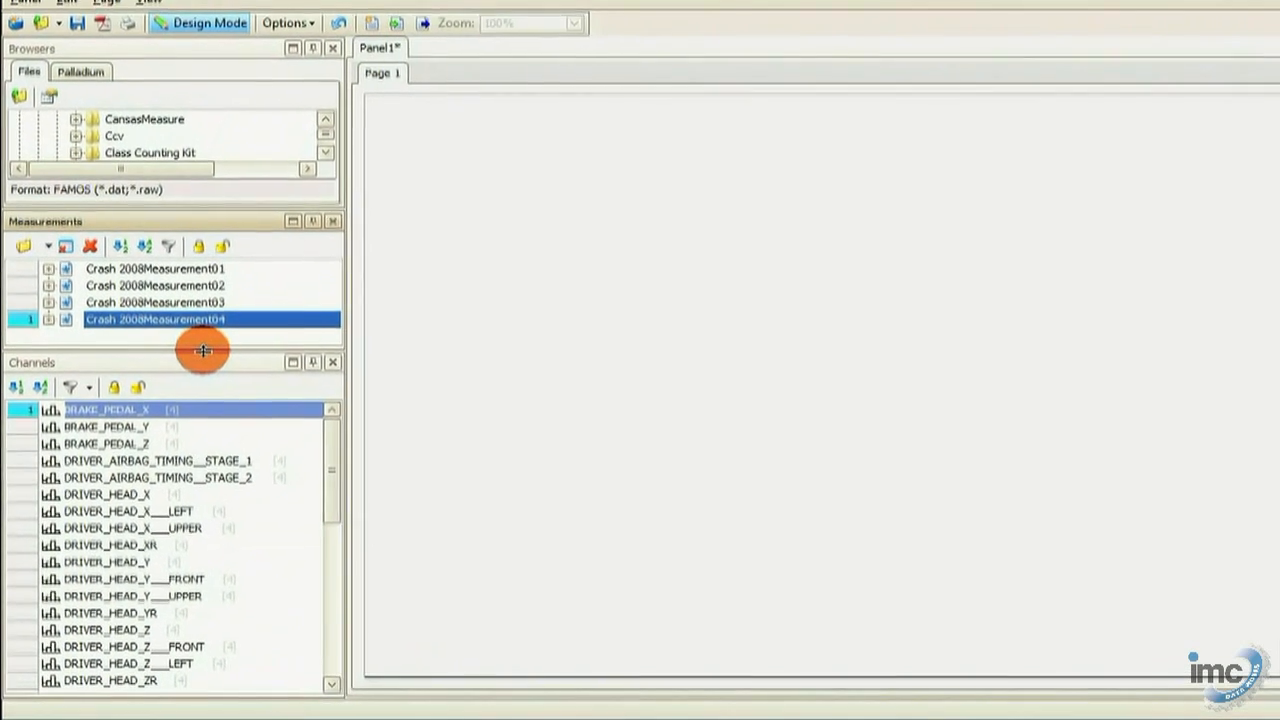
{"action": "left_click", "coordinate": [188, 289]}
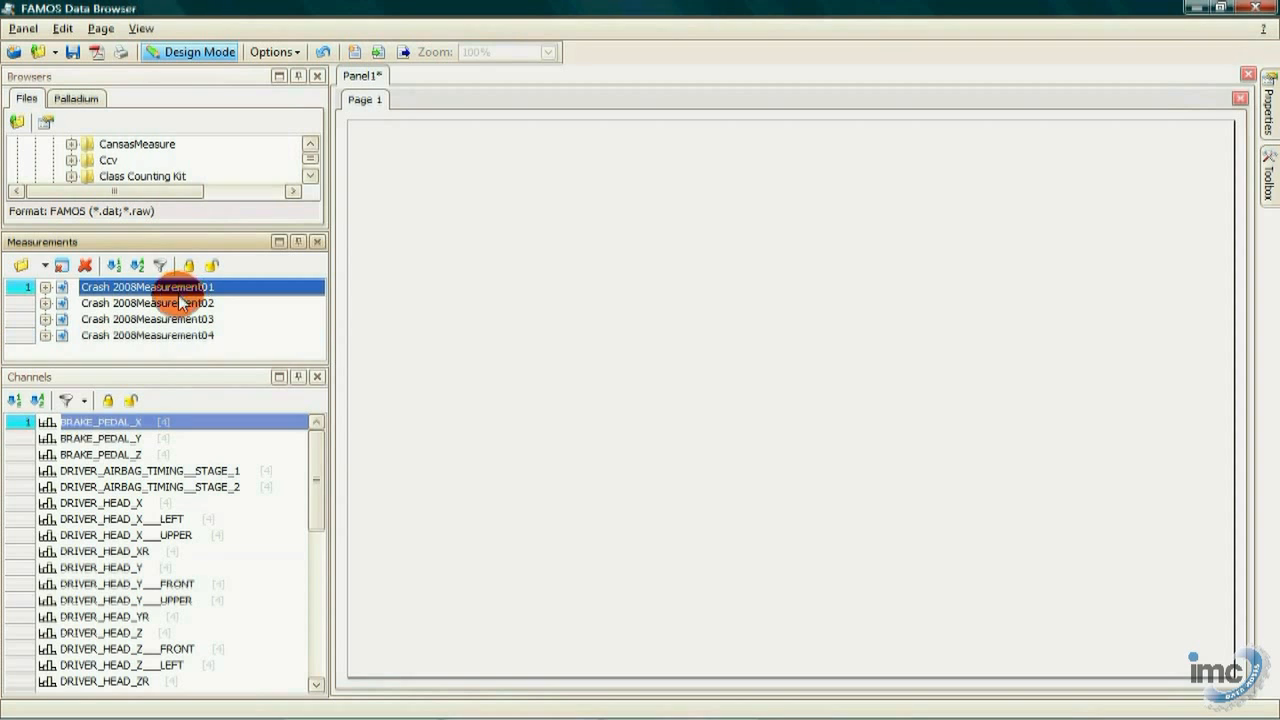
{"action": "left_click", "coordinate": [177, 306]}
{"action": "left_click", "coordinate": [140, 440]}
{"action": "left_click", "coordinate": [130, 454]}
{"action": "left_click", "coordinate": [110, 421]}
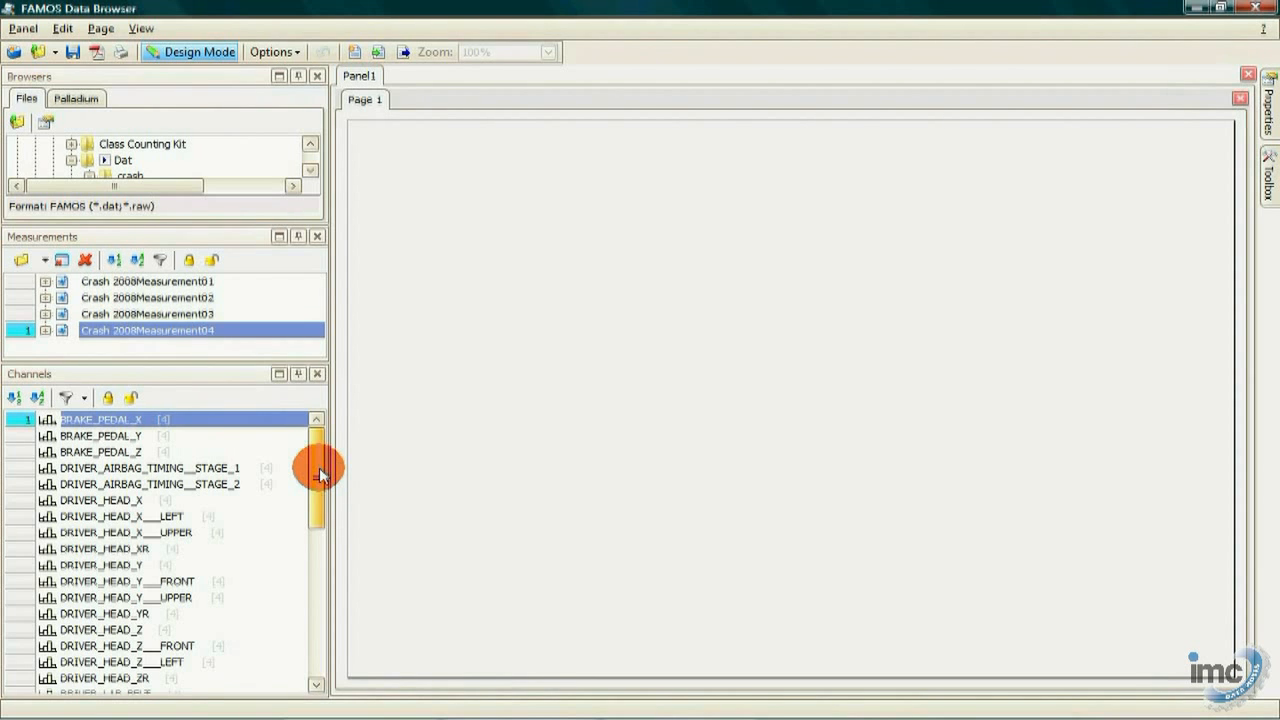
Step: Add a rectangular frame shape to the page, enlarge it and move it into the page's upper-left area
{"action": "left_click", "coordinate": [1254, 188]}
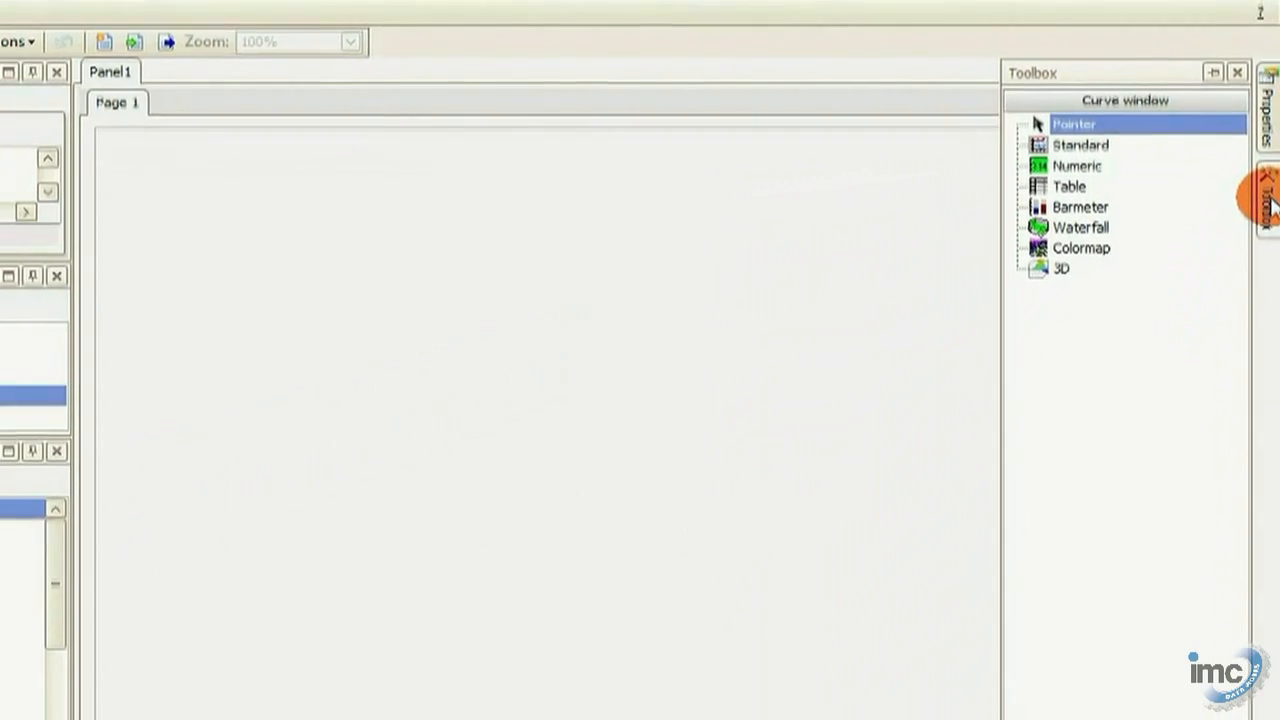
{"action": "left_click", "coordinate": [1195, 688]}
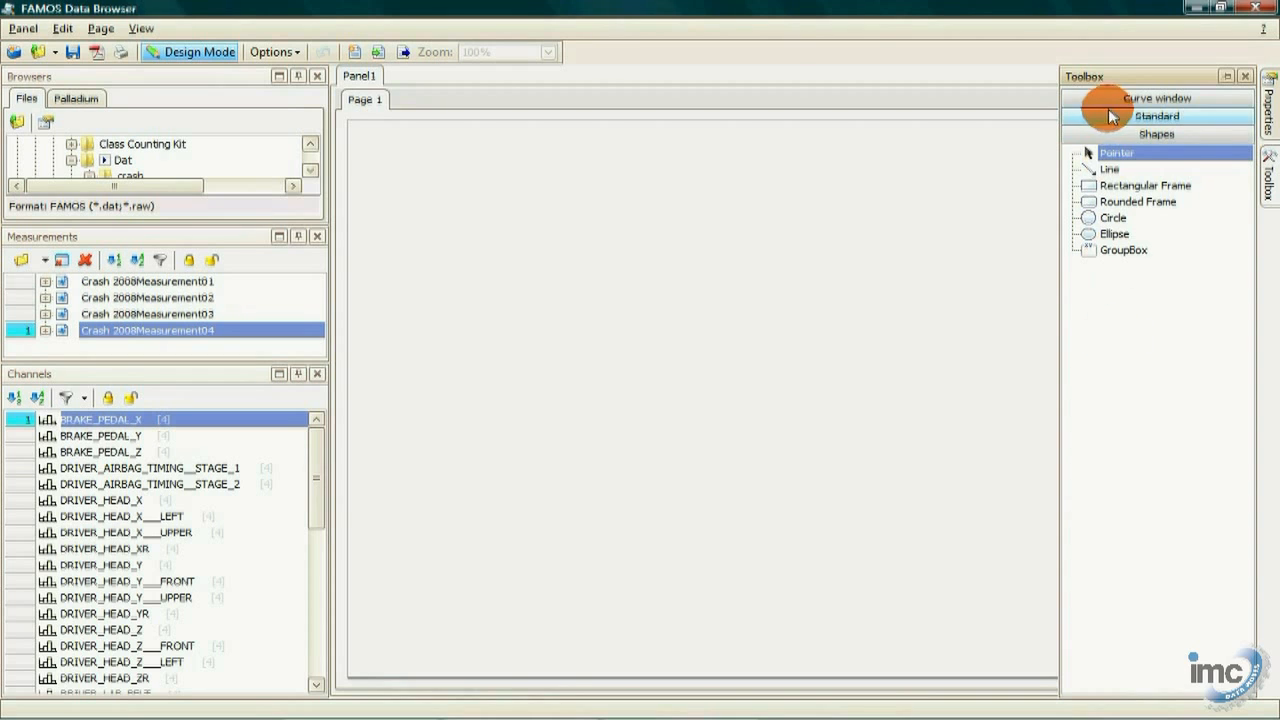
{"action": "left_click_drag", "start_coordinate": [1108, 190], "coordinate": [653, 249]}
{"action": "left_click_drag", "start_coordinate": [772, 287], "coordinate": [997, 650]}
{"action": "left_click_drag", "start_coordinate": [764, 432], "coordinate": [601, 354]}
Step: Place a Standard curve window fitted and centred inside the rectangular frame, and assign the BRAKE_PEDAL_X channel to it
{"action": "mouse_move", "coordinate": [1268, 190]}
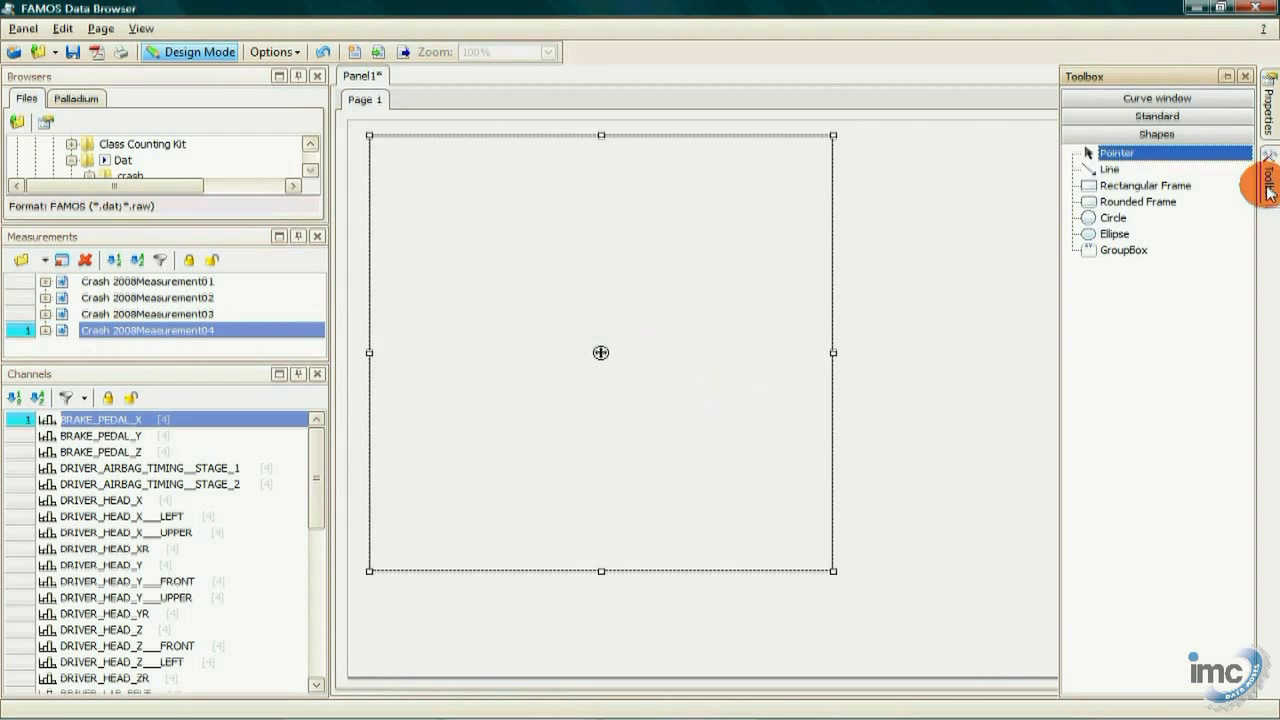
{"action": "left_click", "coordinate": [1150, 100]}
{"action": "left_click_drag", "start_coordinate": [1112, 132], "coordinate": [629, 328]}
{"action": "left_click_drag", "start_coordinate": [948, 520], "coordinate": [728, 543]}
{"action": "left_click_drag", "start_coordinate": [549, 362], "coordinate": [611, 352]}
{"action": "left_click", "coordinate": [318, 376]}
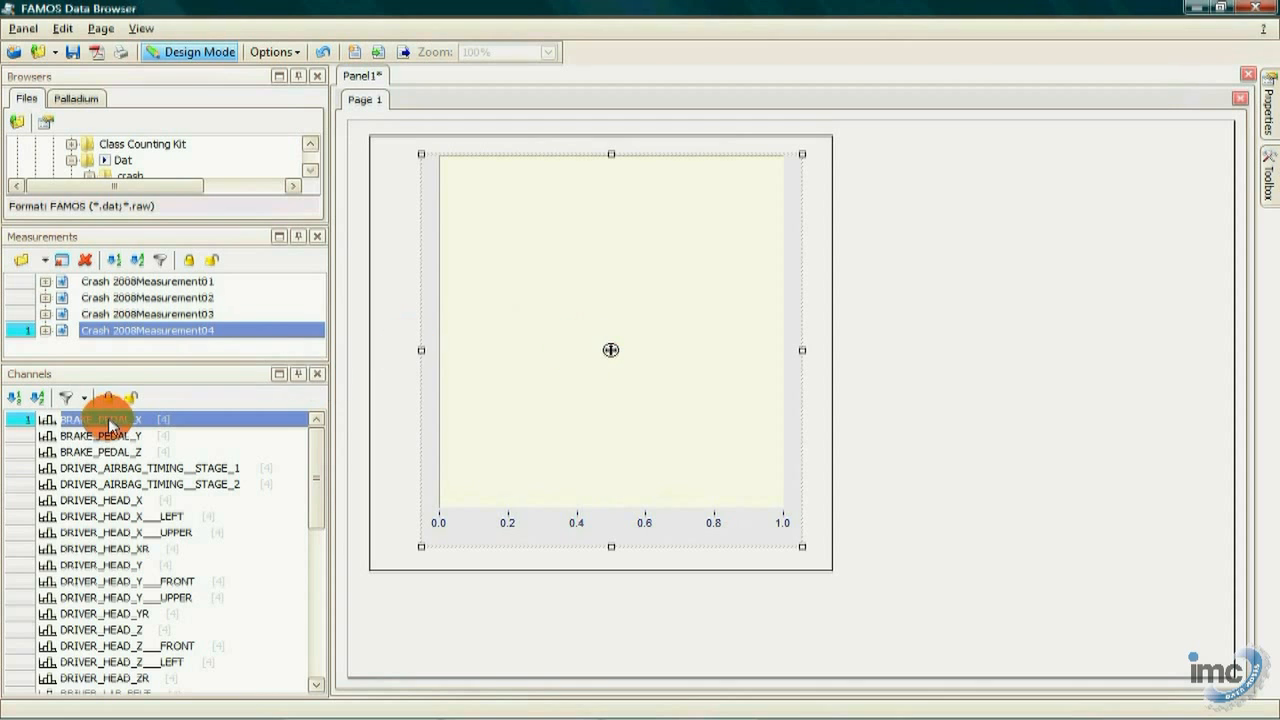
{"action": "left_click_drag", "start_coordinate": [110, 425], "coordinate": [446, 381]}
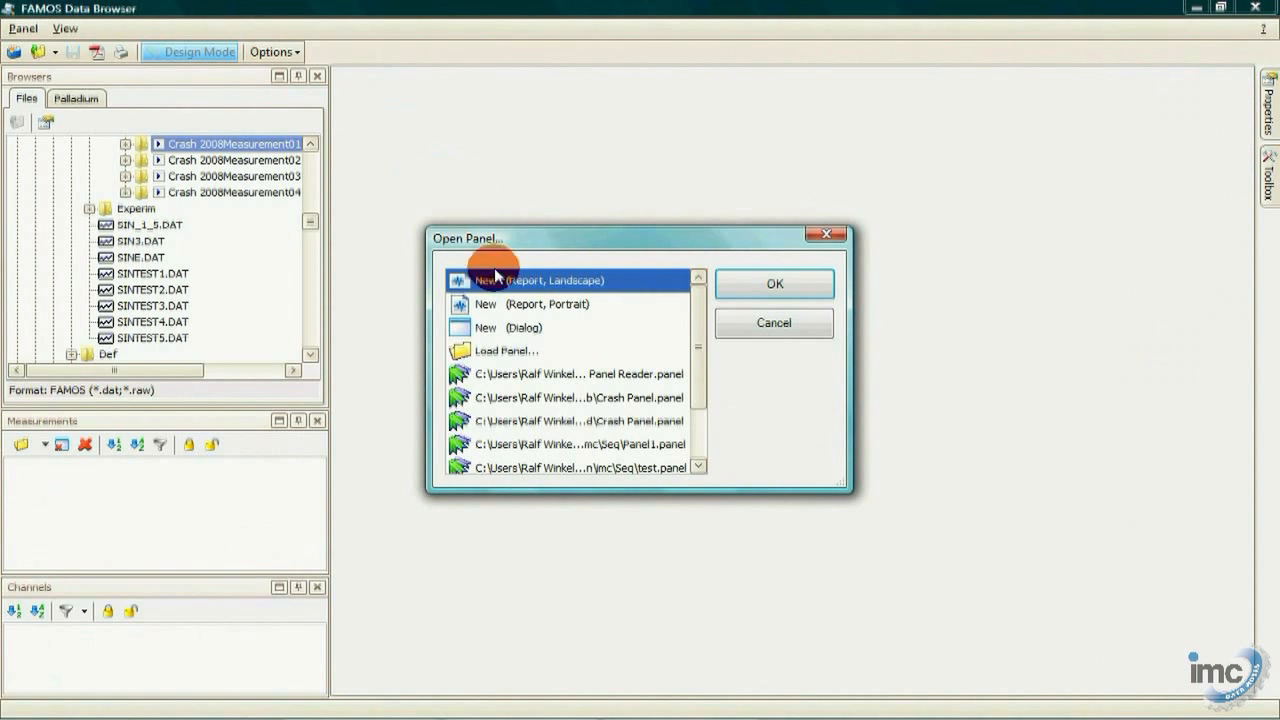
Step: Load the saved Crash Panel Reader panel and view its PrintOutDriverHead, DialogCompare and QuickView pages, ending on DialogDriverHead
{"action": "left_click", "coordinate": [532, 352]}
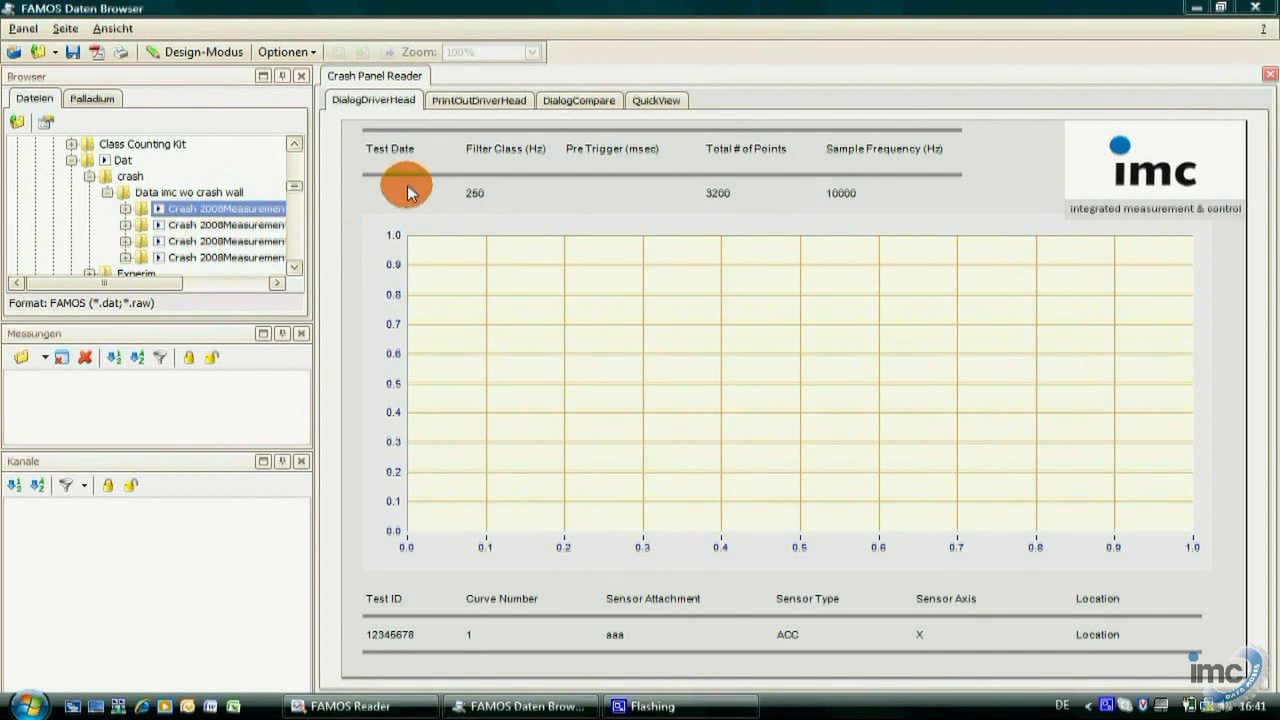
{"action": "left_click", "coordinate": [462, 103]}
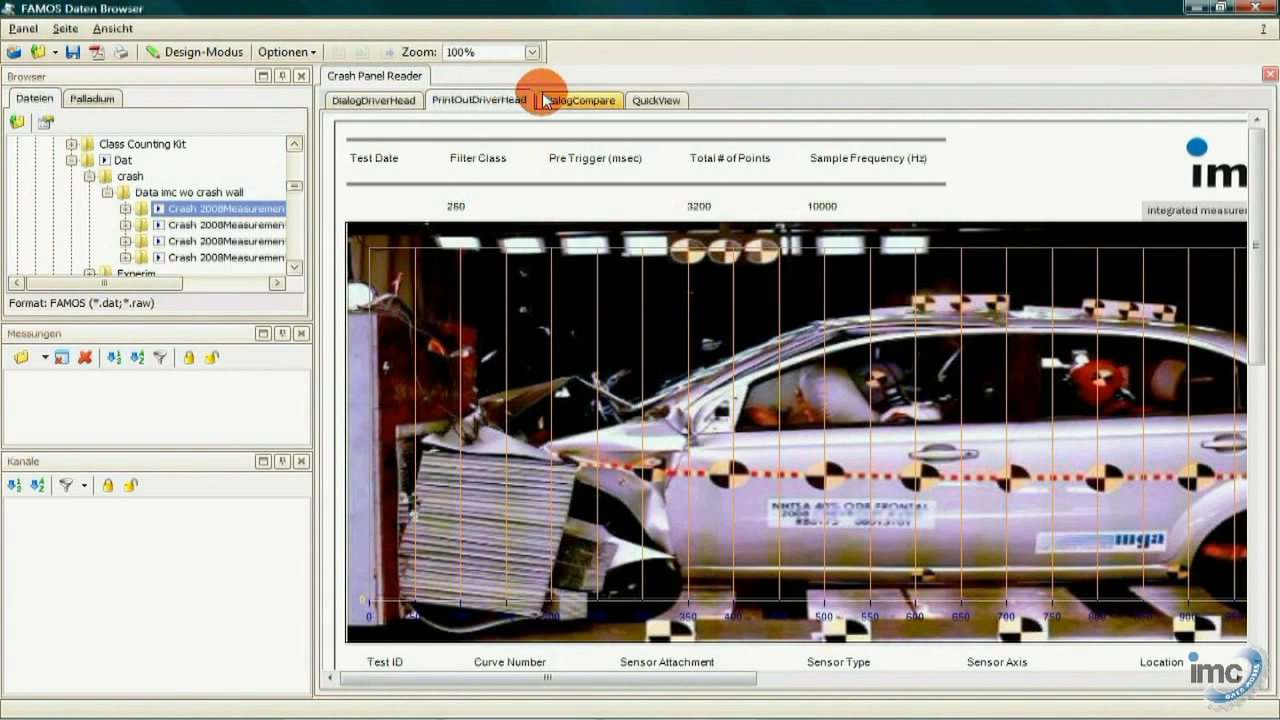
{"action": "left_click", "coordinate": [579, 102]}
{"action": "left_click", "coordinate": [660, 100]}
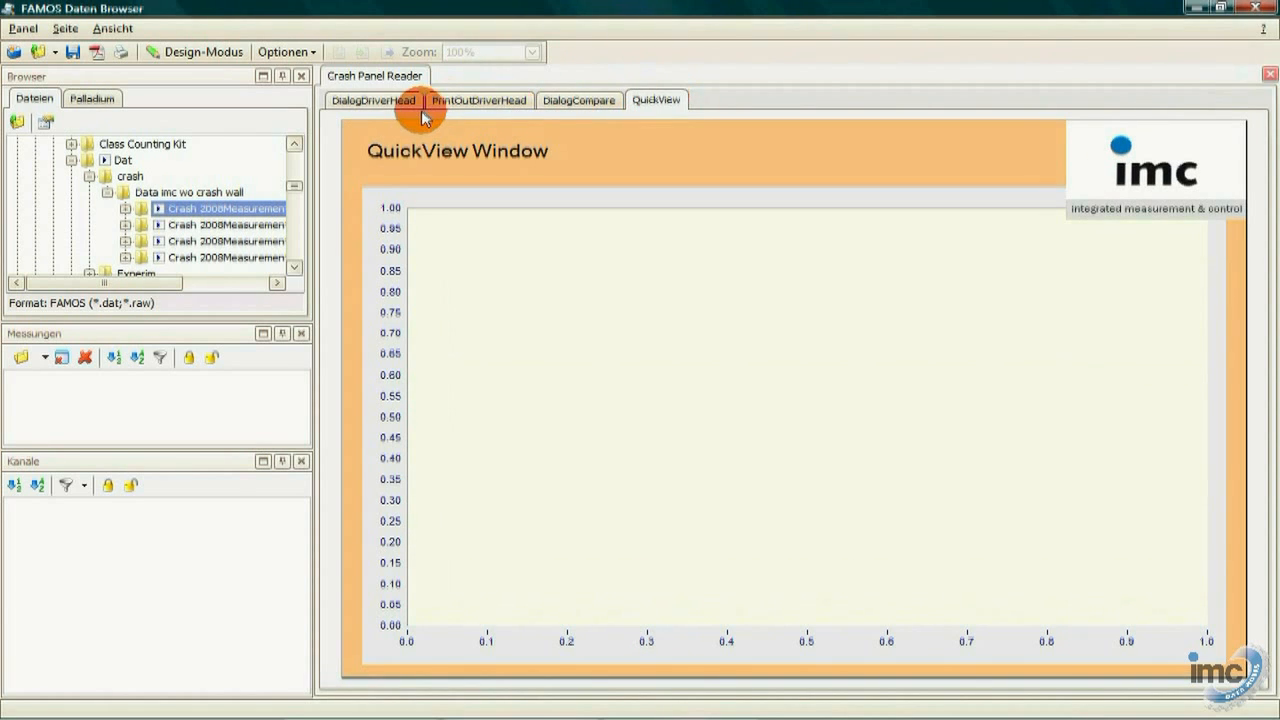
{"action": "left_click", "coordinate": [378, 103]}
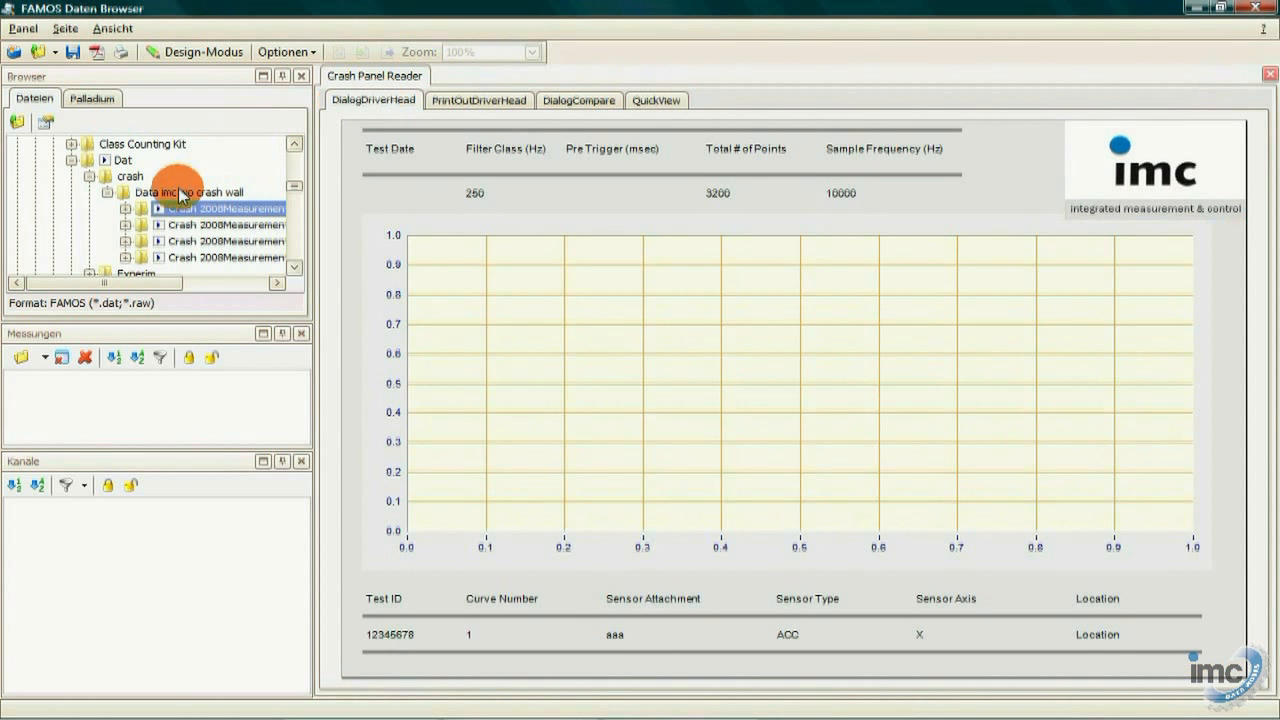
Step: Load the Crash 2008Measurement01 folder as a measurement, followed by measurements 02 to 04 together
{"action": "double_click", "coordinate": [158, 214]}
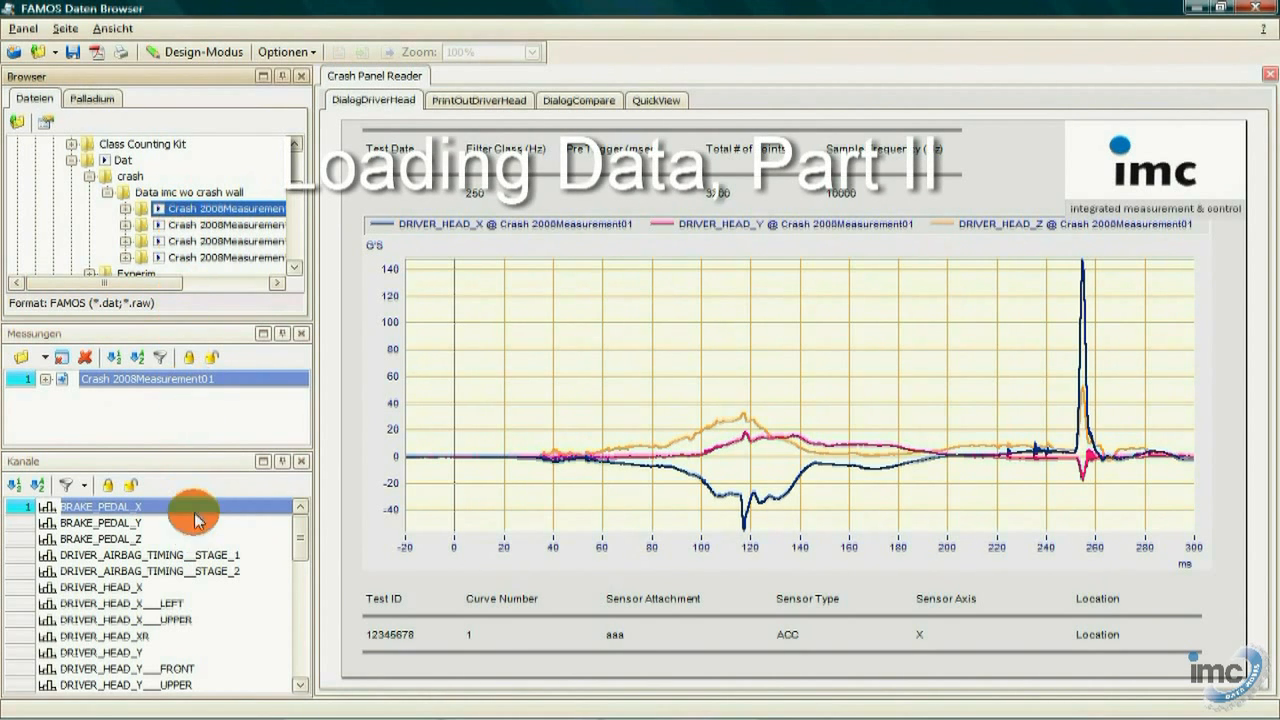
{"action": "left_click", "coordinate": [188, 226]}
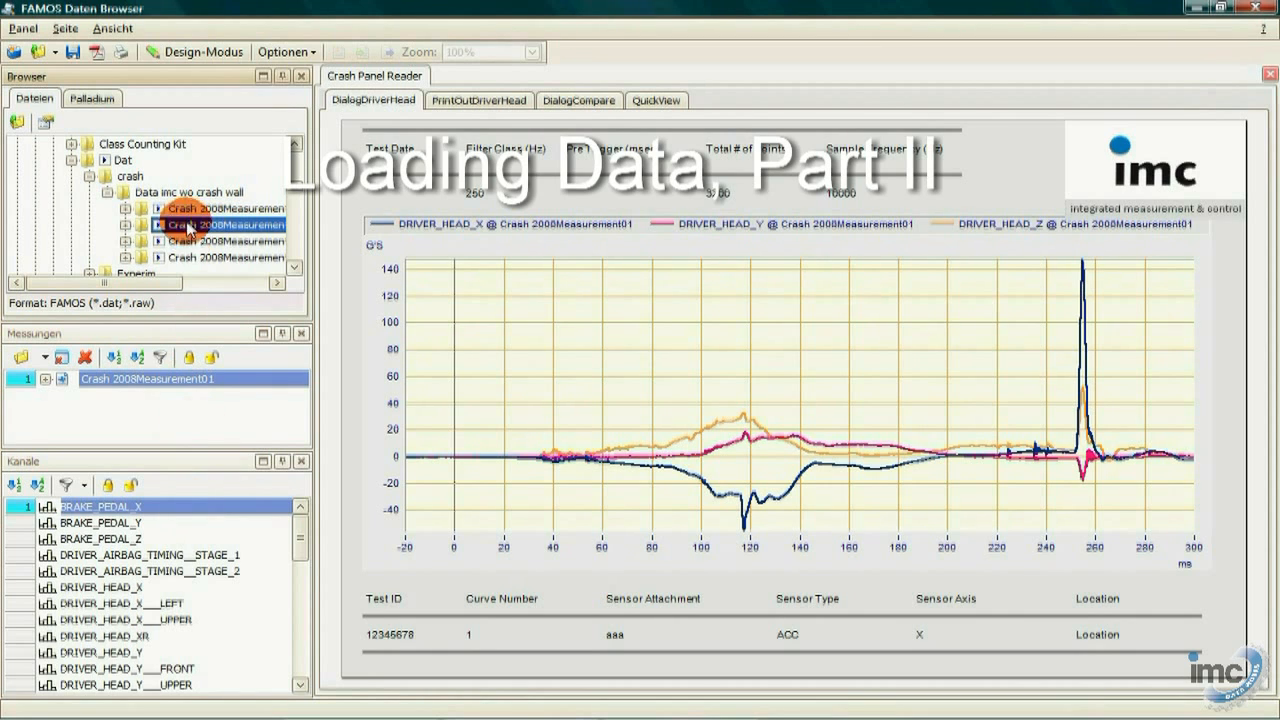
{"action": "left_click", "coordinate": [191, 260], "text": "shift"}
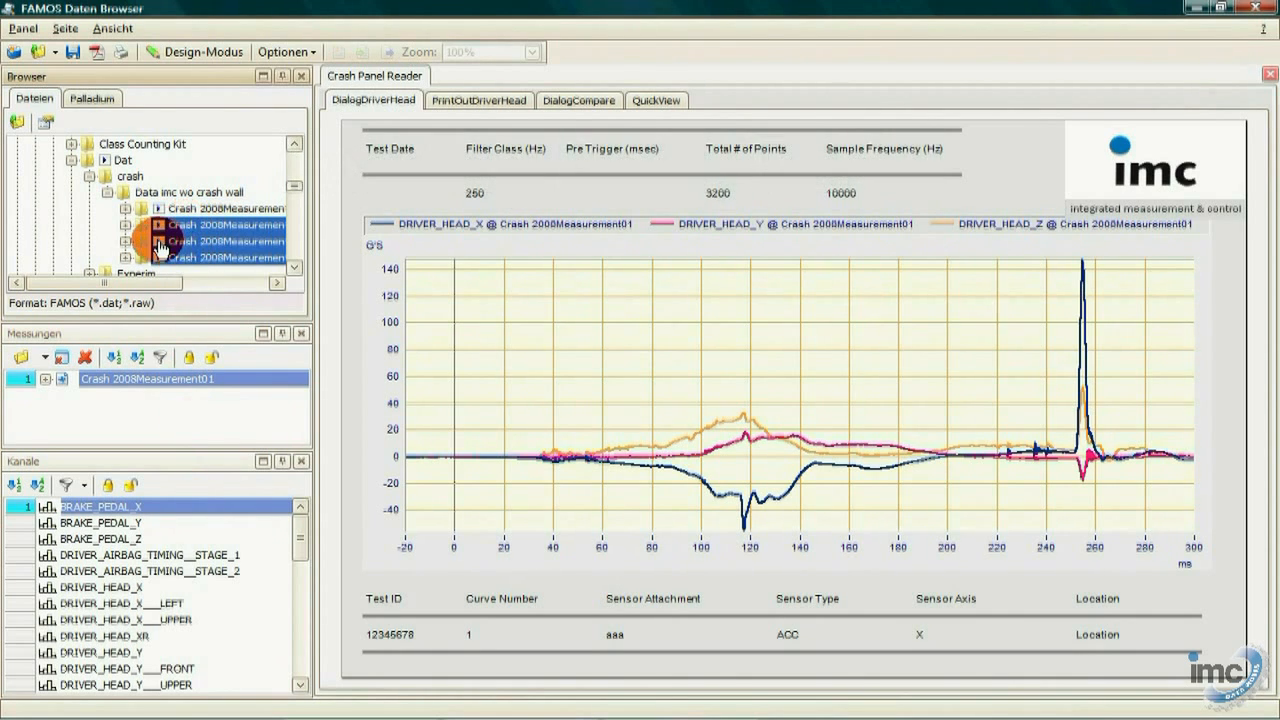
{"action": "double_click", "coordinate": [160, 247]}
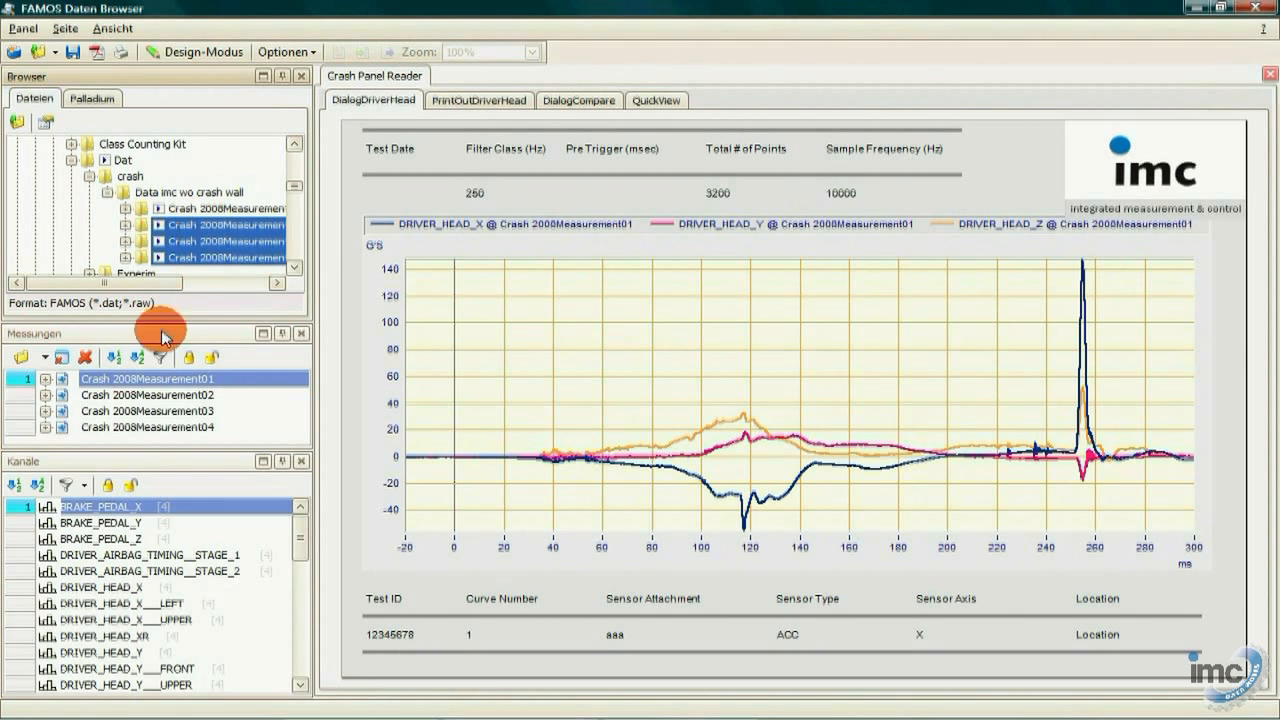
Step: View the driver head curves of the loaded measurements one by one on the DialogDriverHead page, ending with Crash 2008Measurement04
{"action": "left_click", "coordinate": [176, 396]}
{"action": "left_click", "coordinate": [178, 380]}
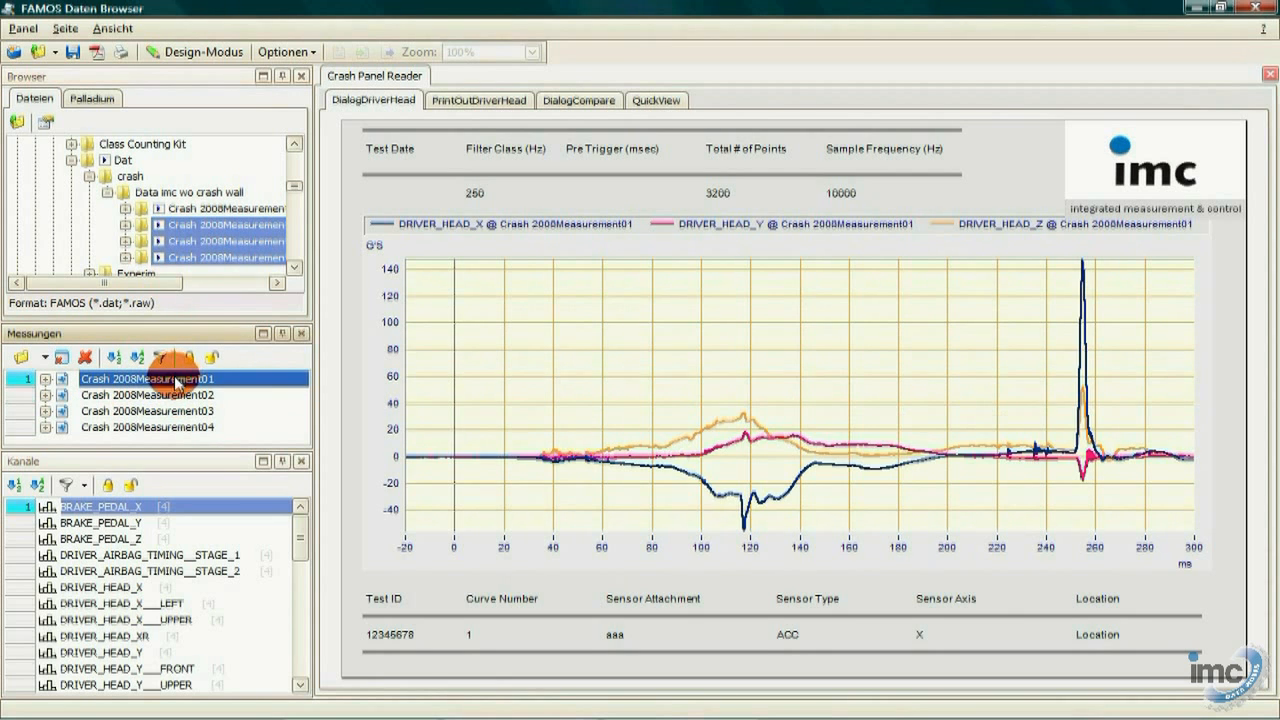
{"action": "left_click", "coordinate": [177, 413]}
{"action": "left_click", "coordinate": [182, 428]}
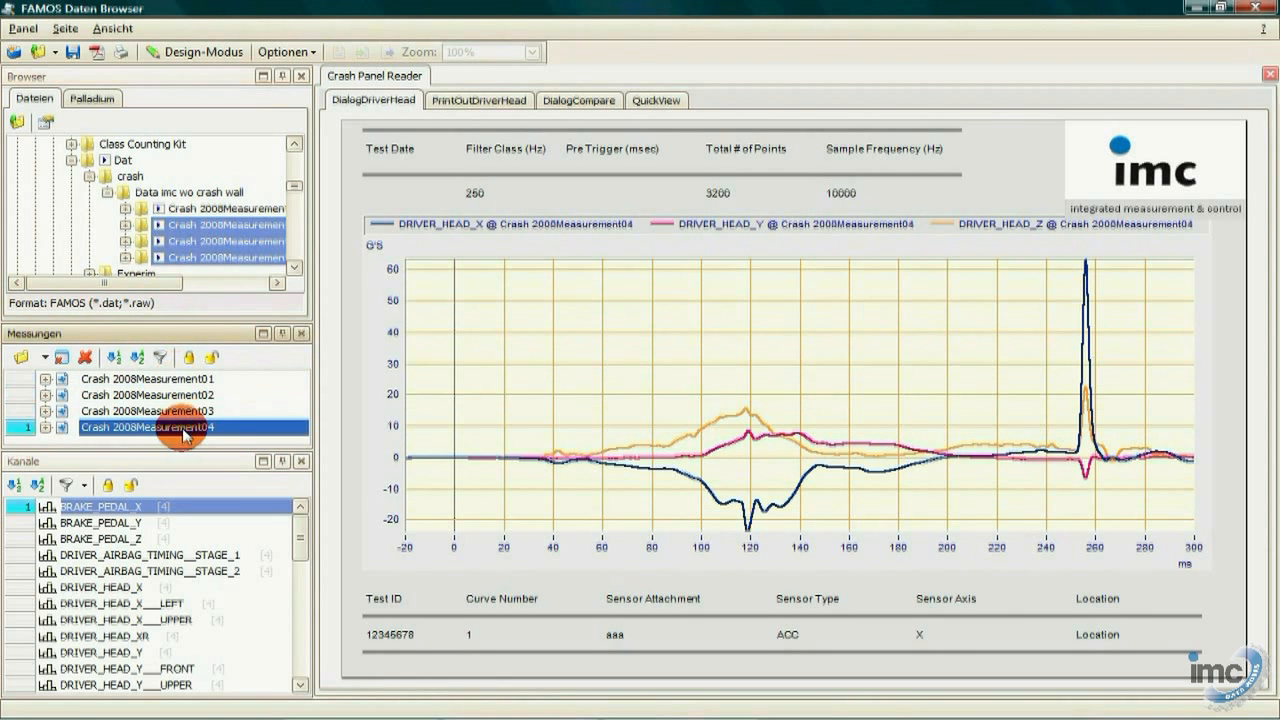
Step: View the driver head curves of Crash 2008Measurement01 and 02 in turn on the PrintOutDriverHead page
{"action": "left_click", "coordinate": [508, 100]}
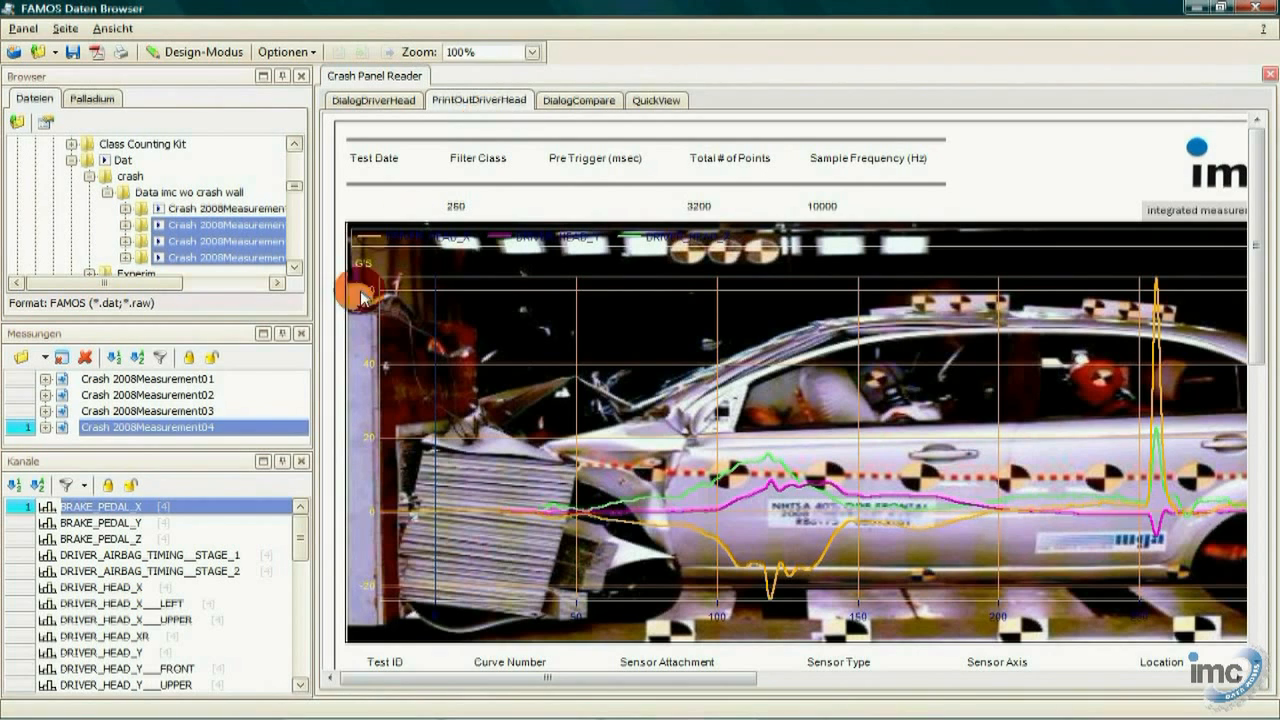
{"action": "left_click", "coordinate": [205, 379]}
{"action": "left_click", "coordinate": [201, 395]}
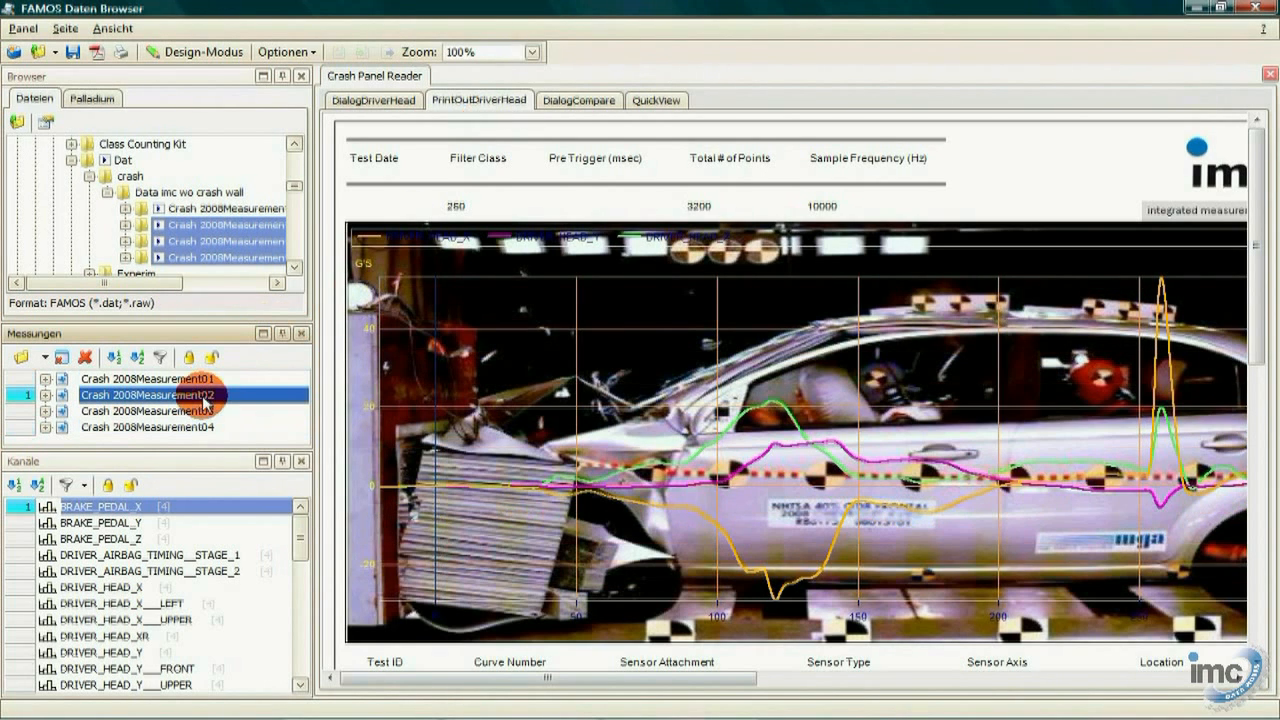
Step: Compare the driver head curves of Crash 2008Measurement01 and 04 together on the DialogCompare page
{"action": "left_click", "coordinate": [545, 104]}
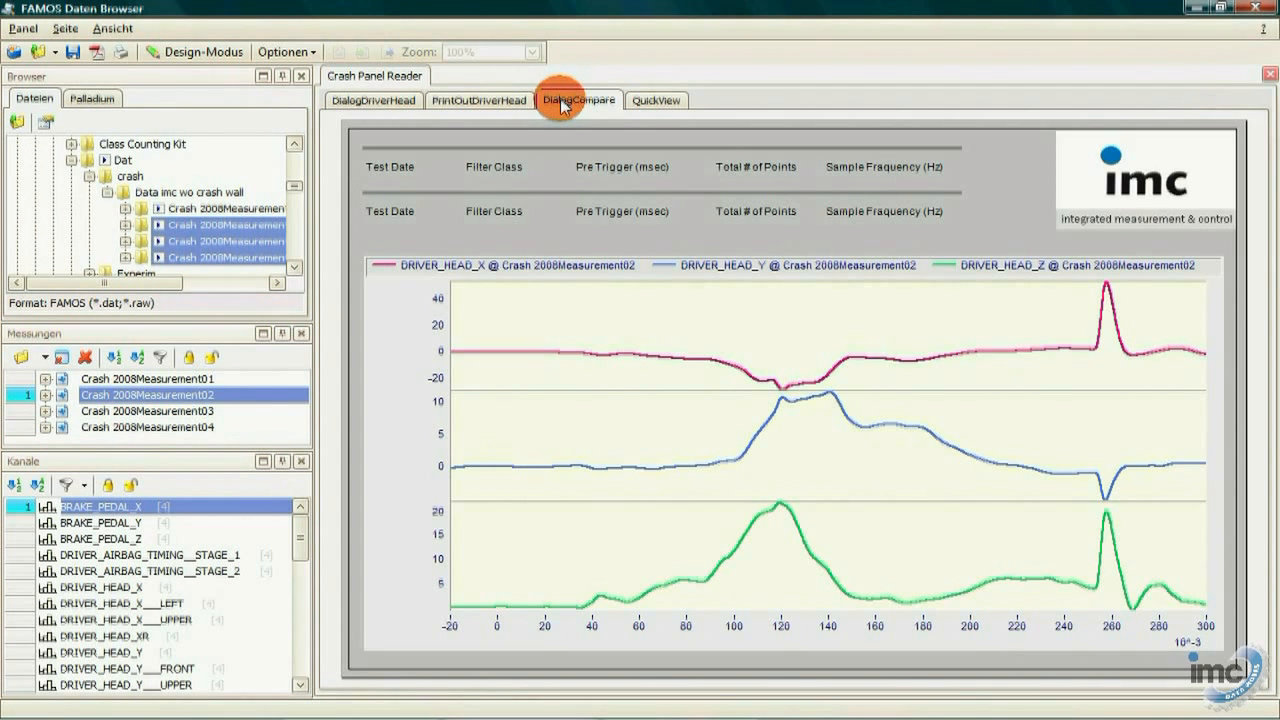
{"action": "left_click", "coordinate": [217, 412], "text": "ctrl"}
{"action": "left_click", "coordinate": [212, 381]}
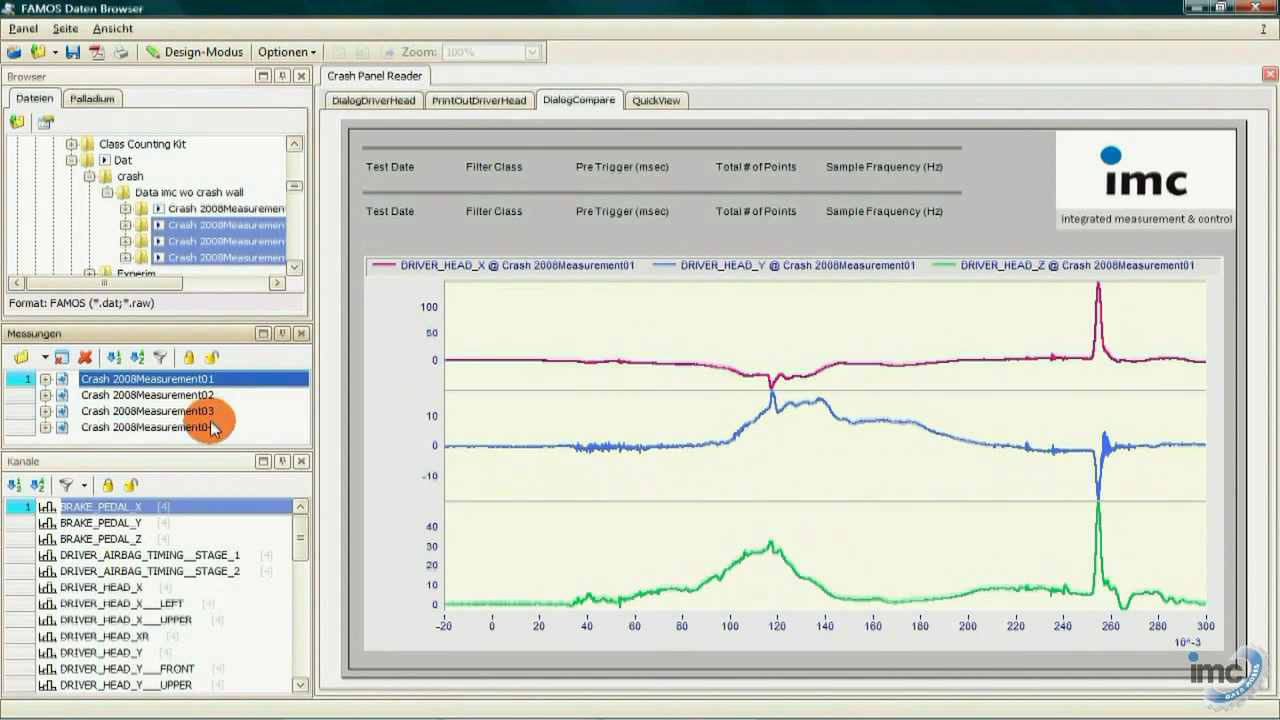
{"action": "left_click", "coordinate": [212, 428], "text": "ctrl"}
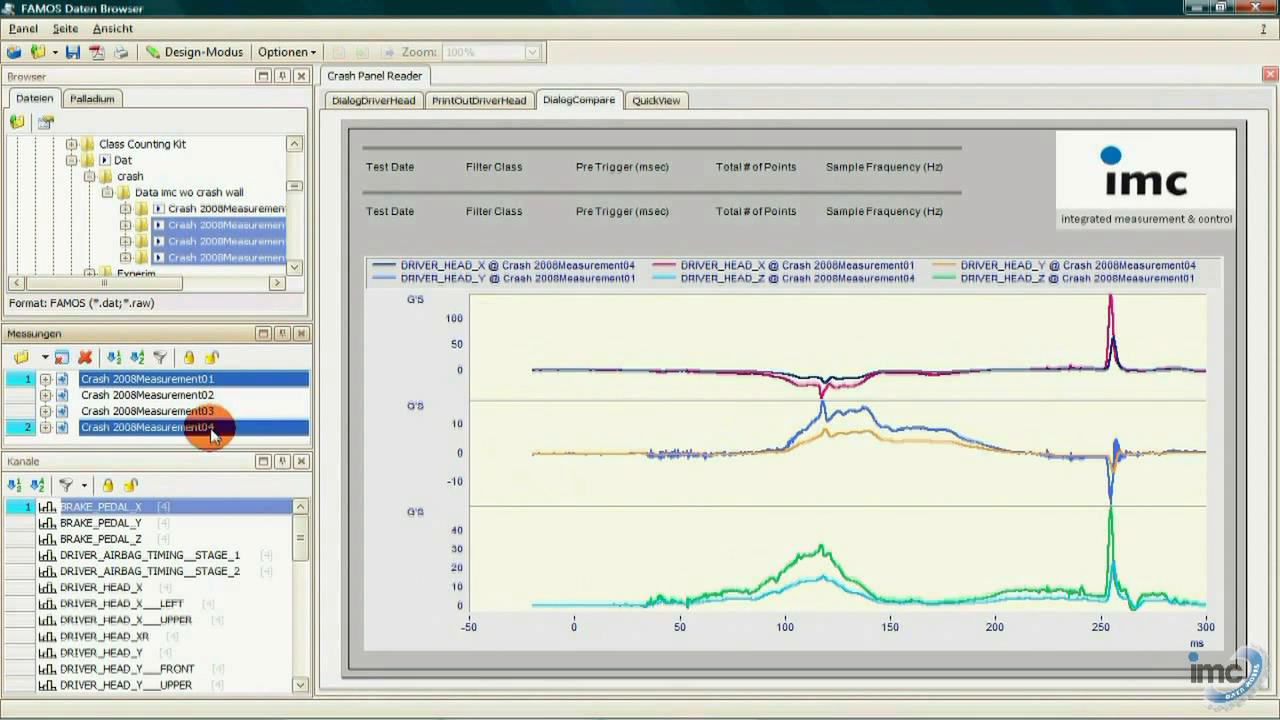
Step: Show the BRAKE_PEDAL_X, BRAKE_PEDAL_Y and BRAKE_PEDAL_Z channels together on the QuickView page
{"action": "left_click", "coordinate": [640, 101]}
{"action": "left_click", "coordinate": [137, 523], "text": "ctrl"}
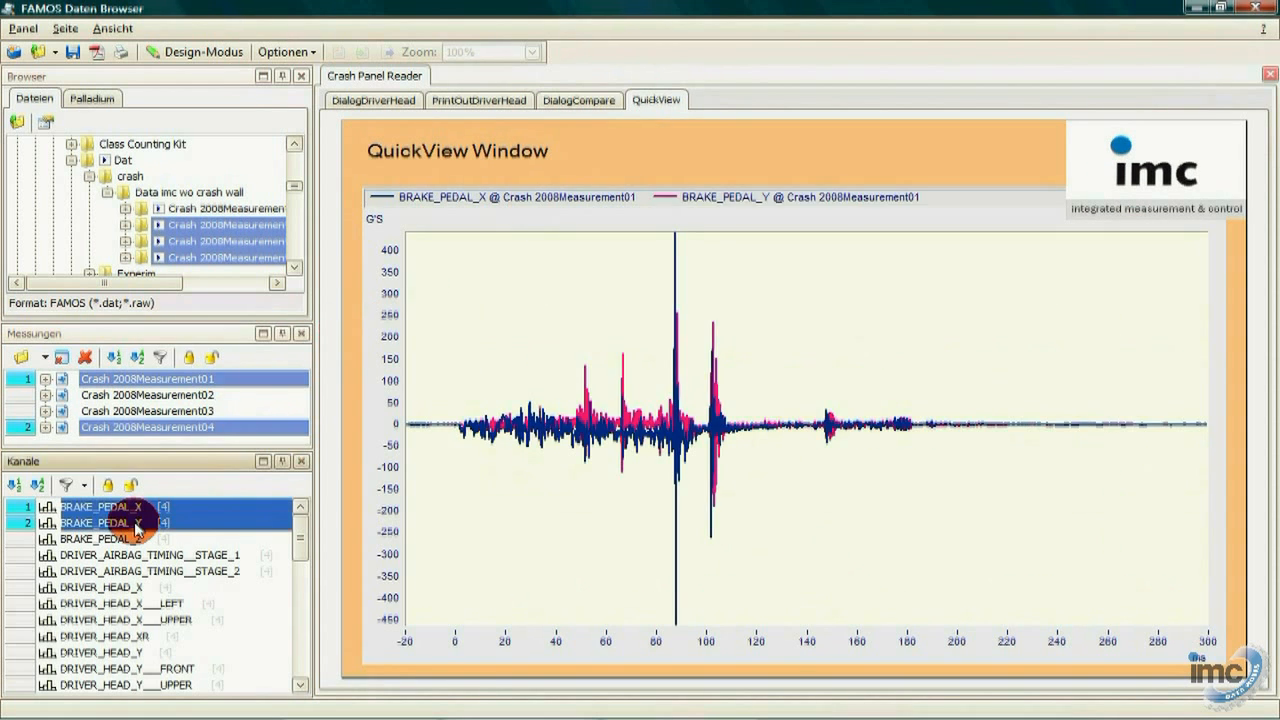
{"action": "left_click", "coordinate": [137, 540], "text": "ctrl"}
{"action": "right_click", "coordinate": [466, 380]}
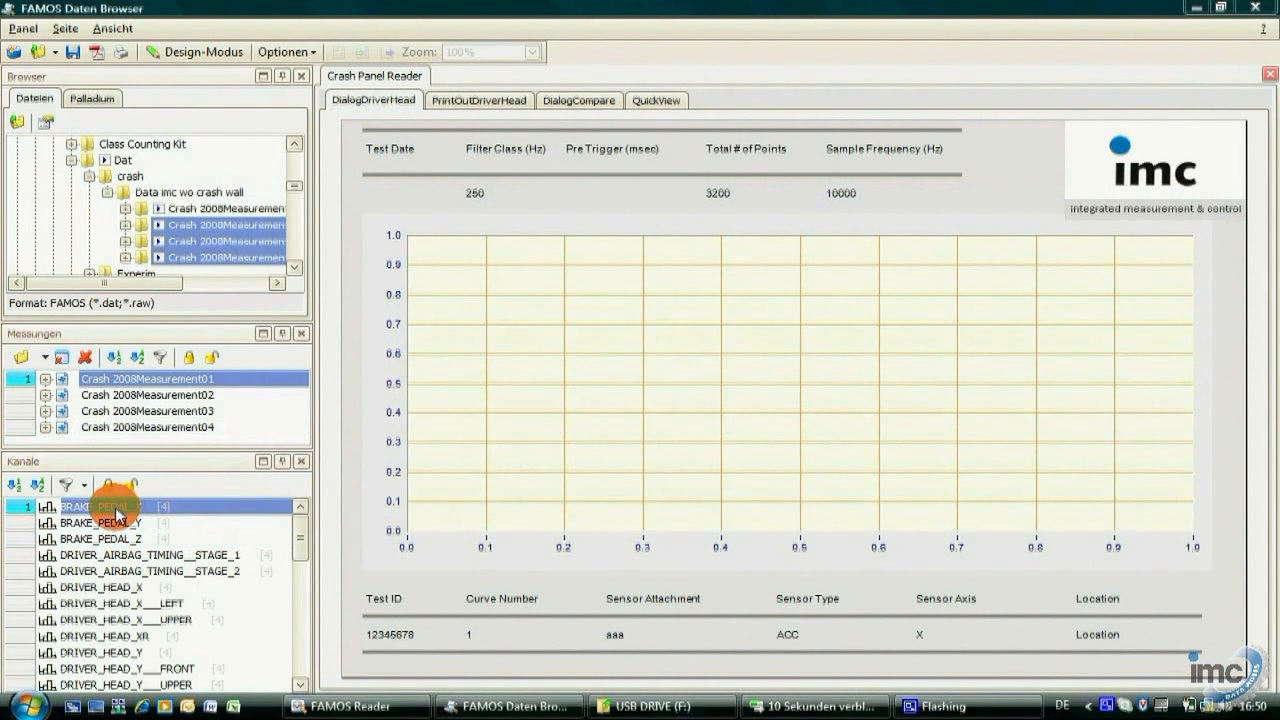
Step: Plot BRAKE_PEDAL_X in the DialogDriverHead graph and view it for measurements 02, 03, 04 and 01 in turn
{"action": "left_click_drag", "start_coordinate": [115, 510], "coordinate": [512, 400]}
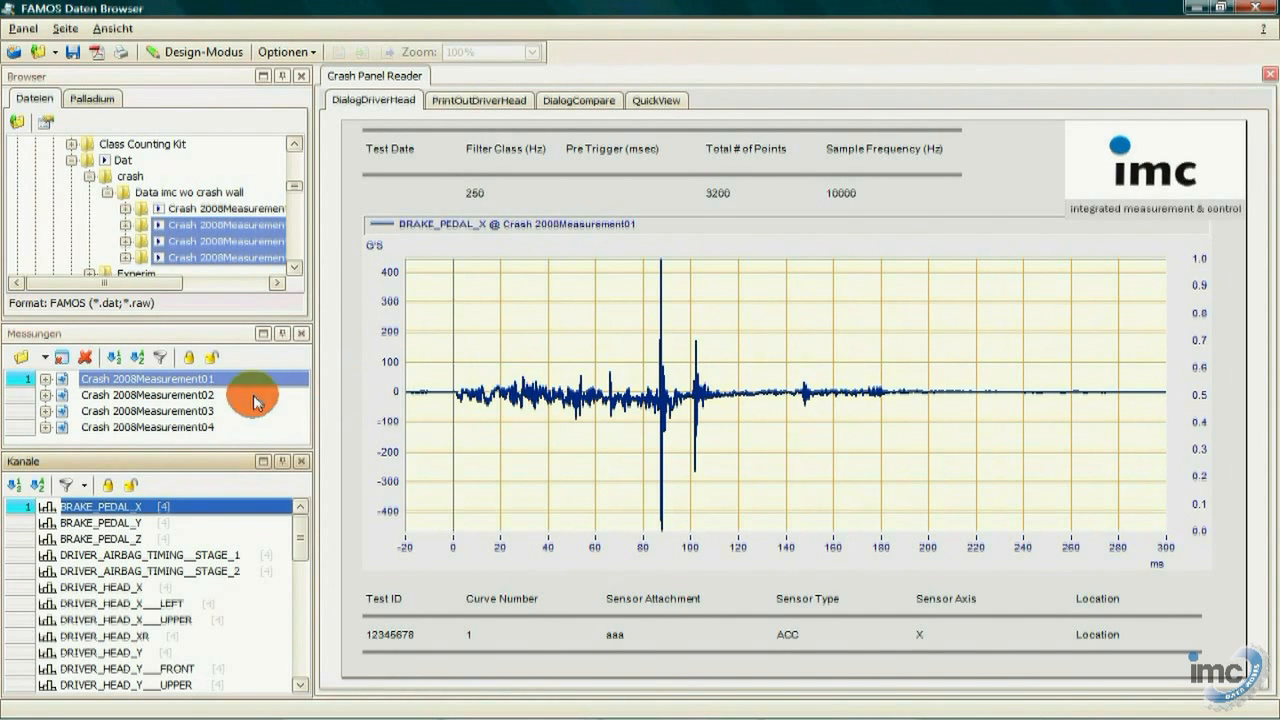
{"action": "left_click", "coordinate": [200, 395]}
{"action": "left_click", "coordinate": [205, 411]}
{"action": "left_click", "coordinate": [207, 428]}
{"action": "left_click", "coordinate": [200, 379]}
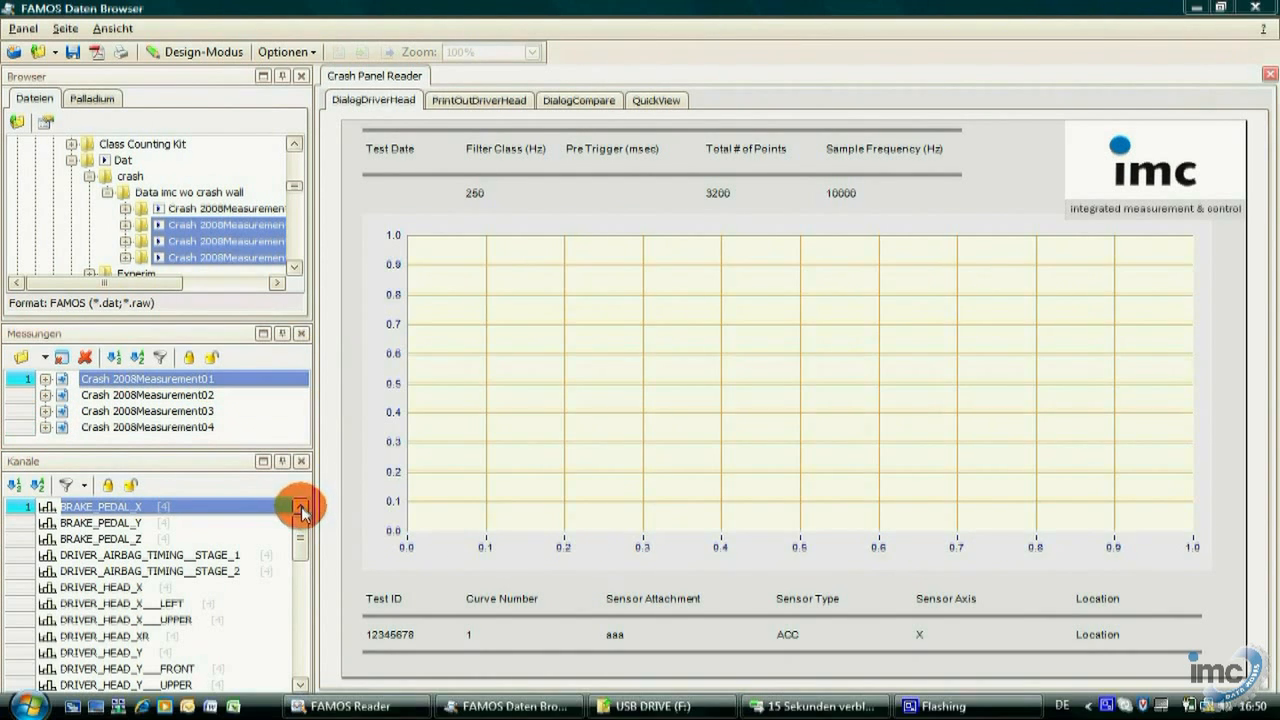
Step: Add BRAKE_PEDAL_X of Measurement #1 to the empty DialogDriverHead graph and switch the displayed measurement to Crash 2008Measurement02
{"action": "left_click_drag", "start_coordinate": [115, 515], "coordinate": [575, 310]}
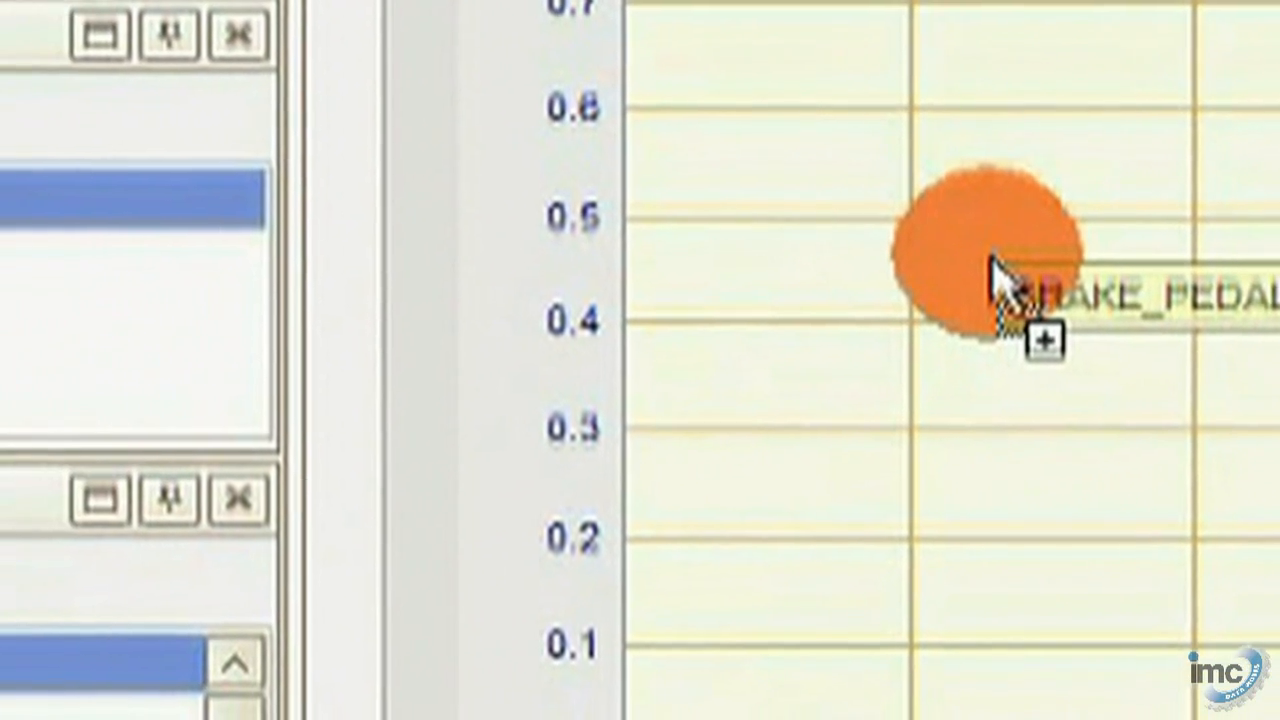
{"action": "left_click_drag", "start_coordinate": [990, 257], "coordinate": [990, 257]}
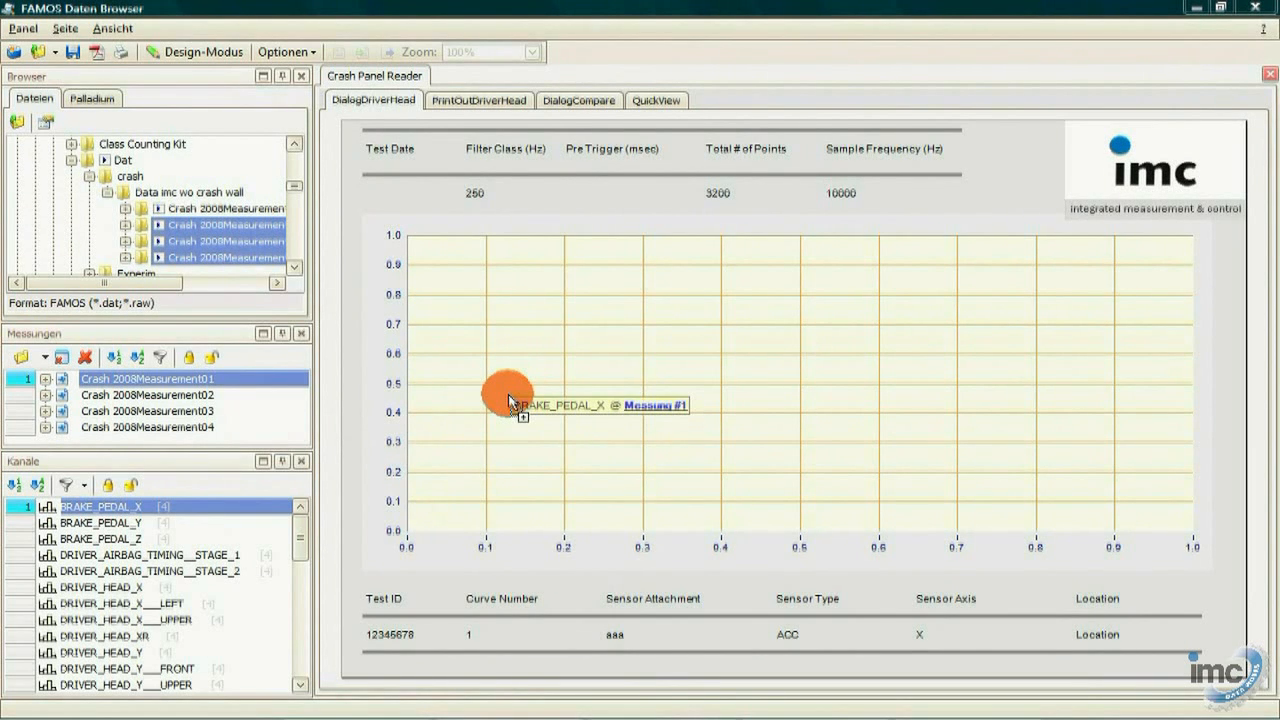
{"action": "left_click_drag", "start_coordinate": [510, 401], "coordinate": [513, 401]}
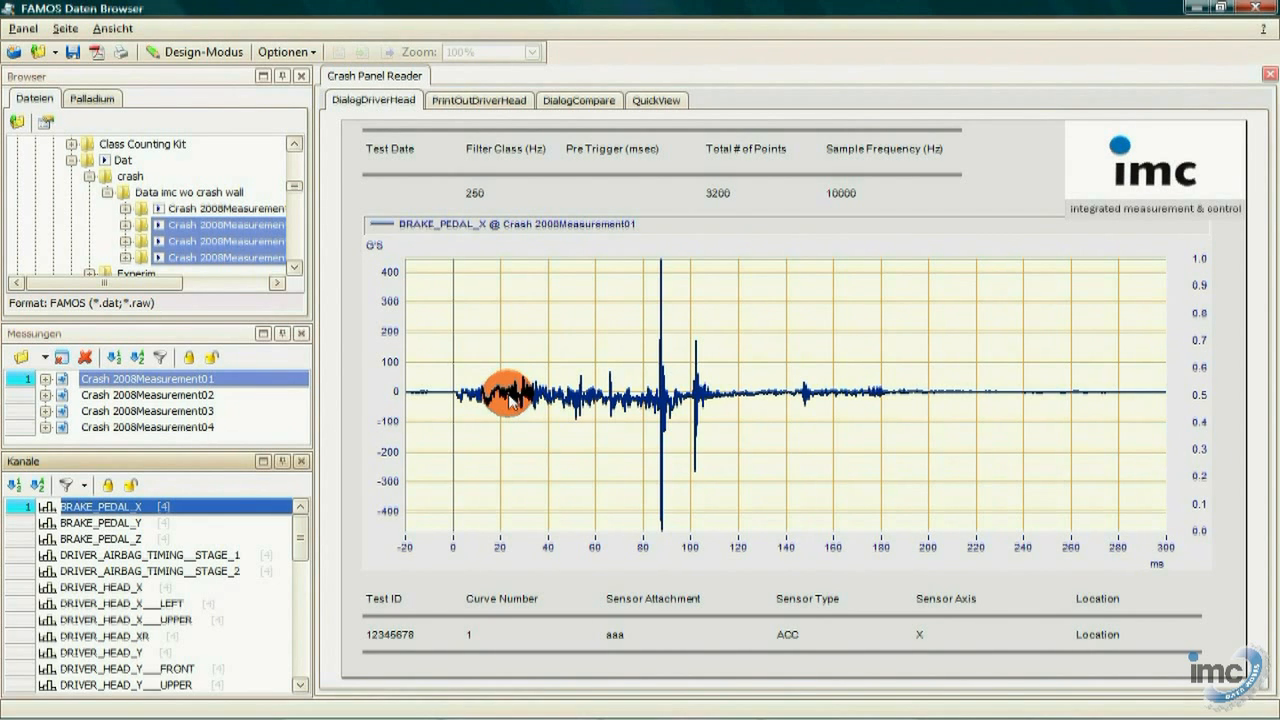
{"action": "left_click", "coordinate": [205, 395]}
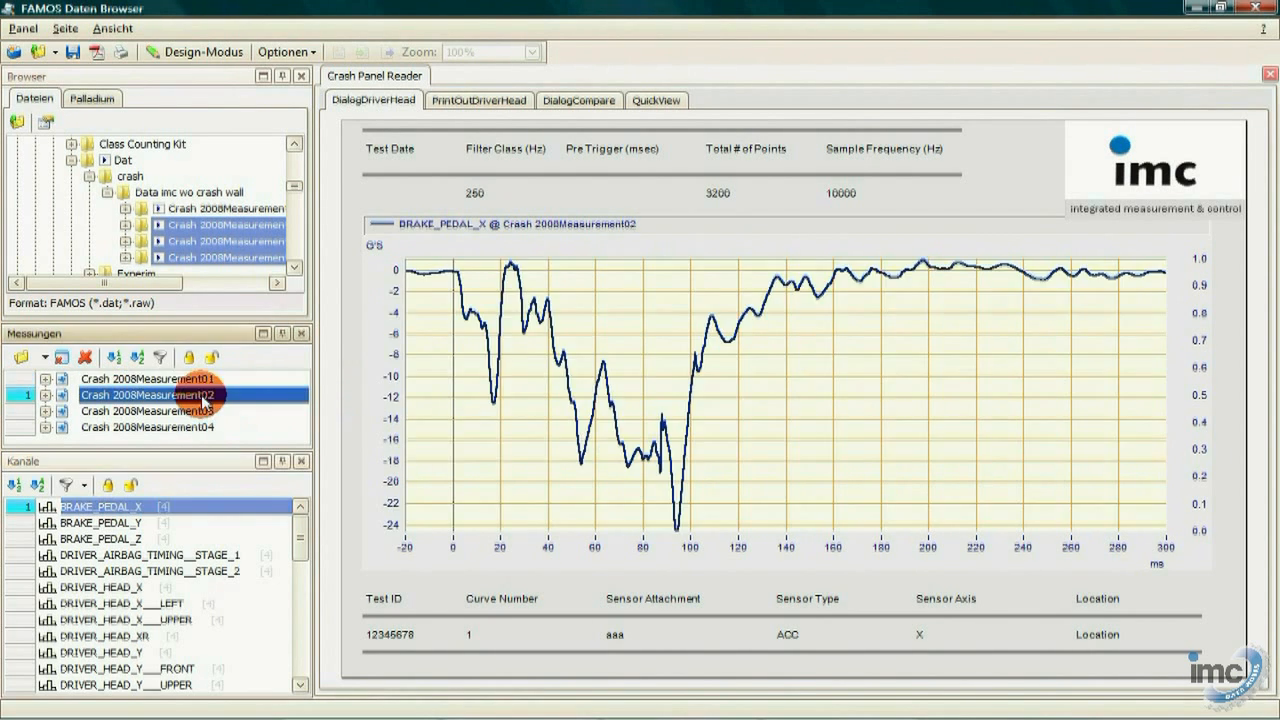
Step: View the BRAKE_PEDAL_X curve for Crash 2008Measurement03, 04 and 01 in turn
{"action": "left_click", "coordinate": [205, 413]}
{"action": "left_click", "coordinate": [206, 428]}
{"action": "left_click", "coordinate": [205, 381]}
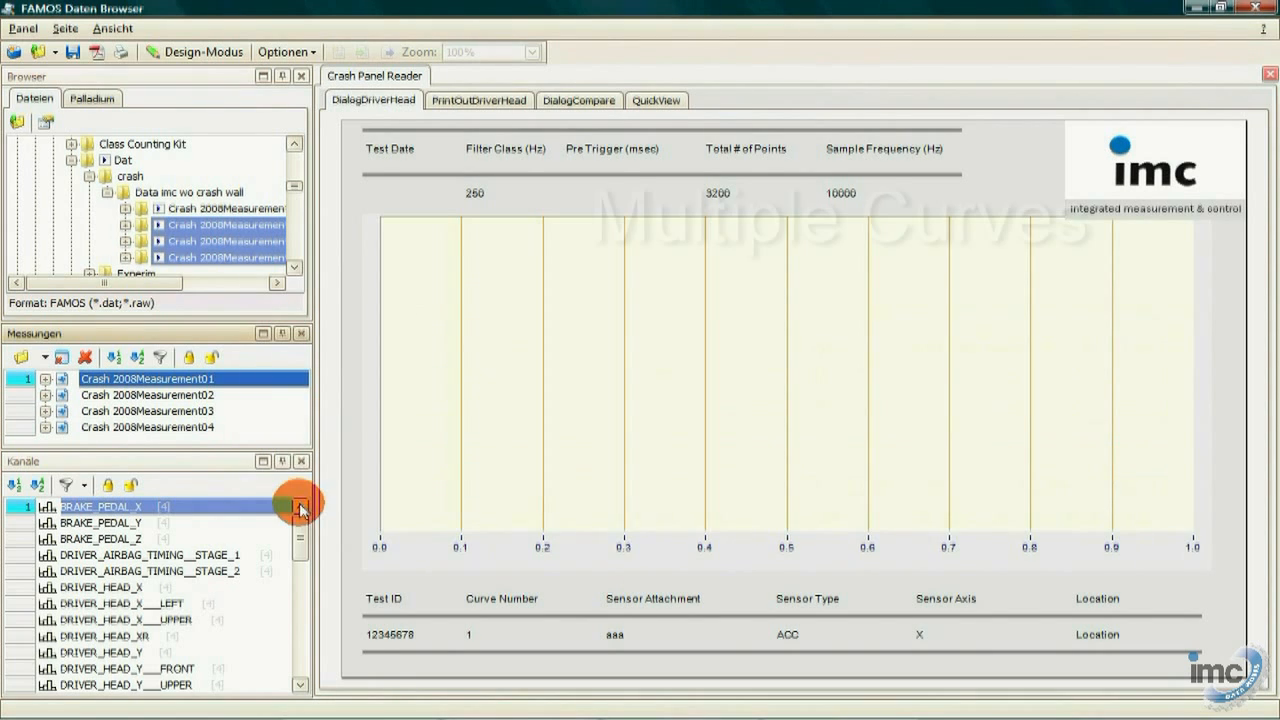
Step: Plot BRAKE_PEDAL_X, BRAKE_PEDAL_Y and BRAKE_PEDAL_Z of Measurement #1 together in the empty DialogDriverHead graph
{"action": "left_click", "coordinate": [112, 523], "text": "ctrl"}
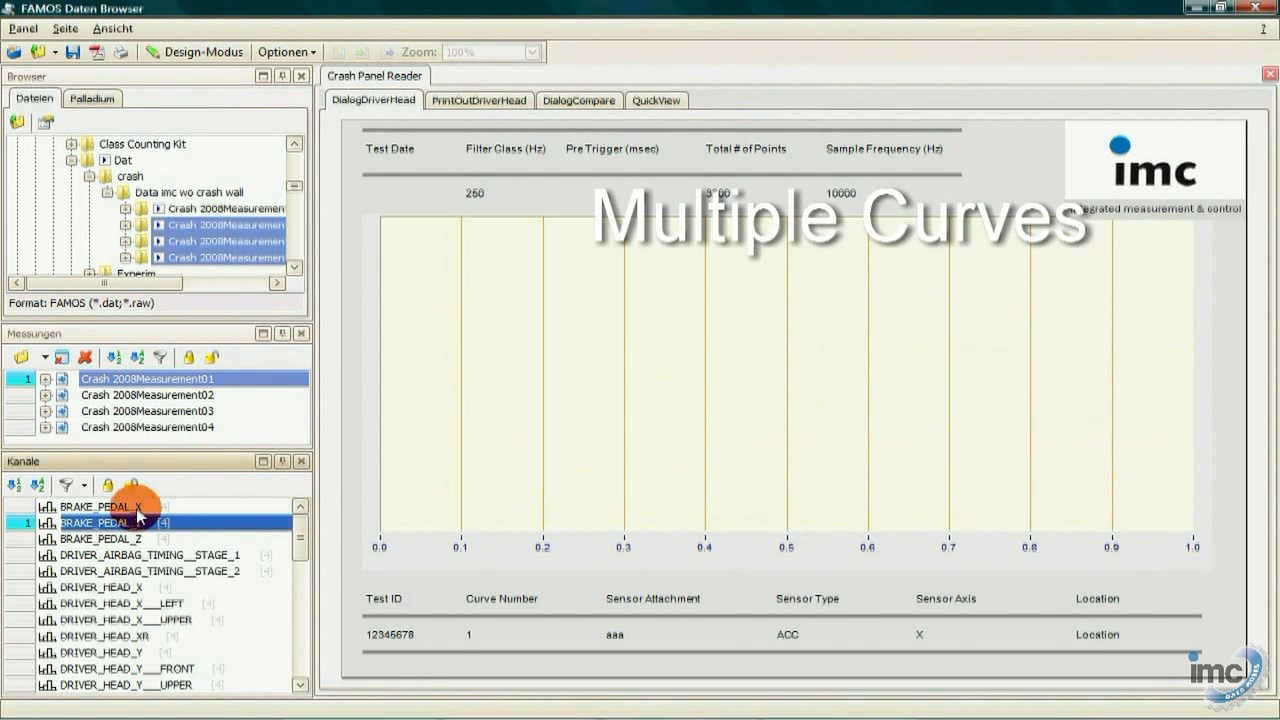
{"action": "left_click", "coordinate": [137, 541], "text": "ctrl"}
{"action": "left_click_drag", "start_coordinate": [137, 541], "coordinate": [534, 390]}
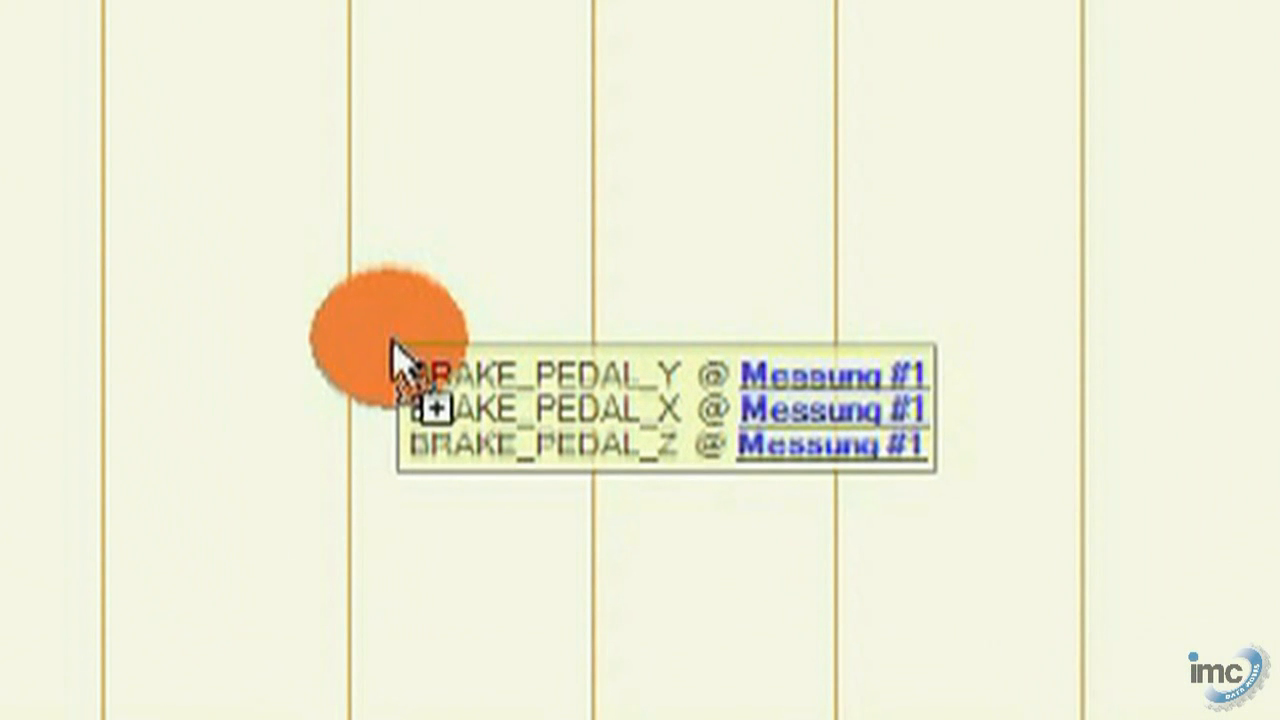
{"action": "left_click_drag", "start_coordinate": [393, 345], "coordinate": [393, 345]}
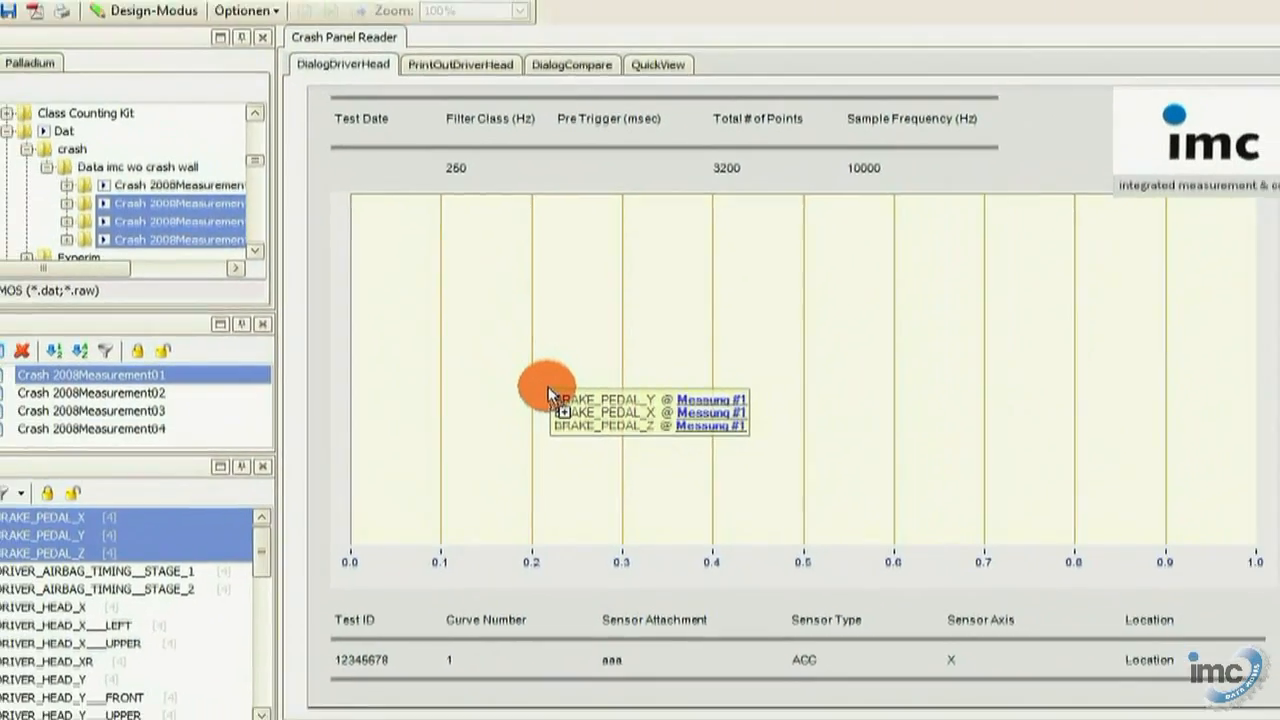
{"action": "left_click_drag", "start_coordinate": [548, 392], "coordinate": [547, 390]}
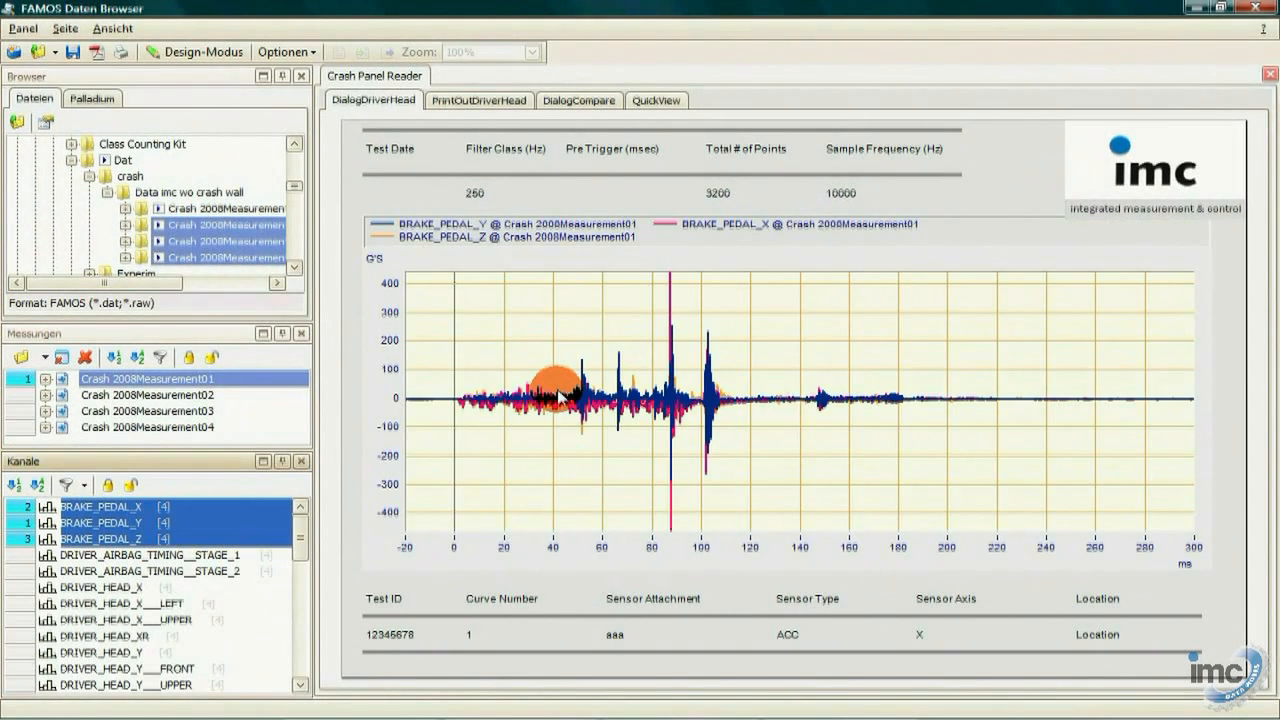
Step: View the three brake pedal curves for Crash 2008Measurement02, 03, 04, 01 and 02 in turn
{"action": "left_click", "coordinate": [258, 398]}
{"action": "left_click", "coordinate": [247, 411]}
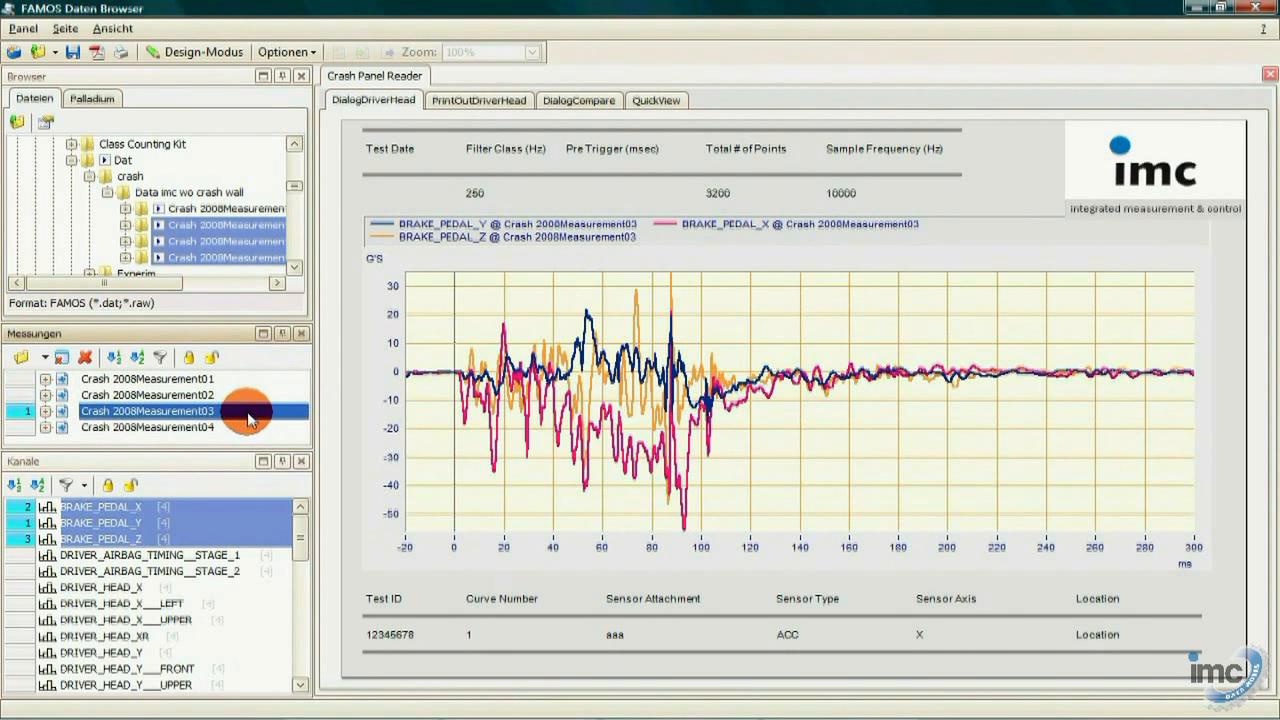
{"action": "left_click", "coordinate": [250, 428]}
{"action": "left_click", "coordinate": [244, 382]}
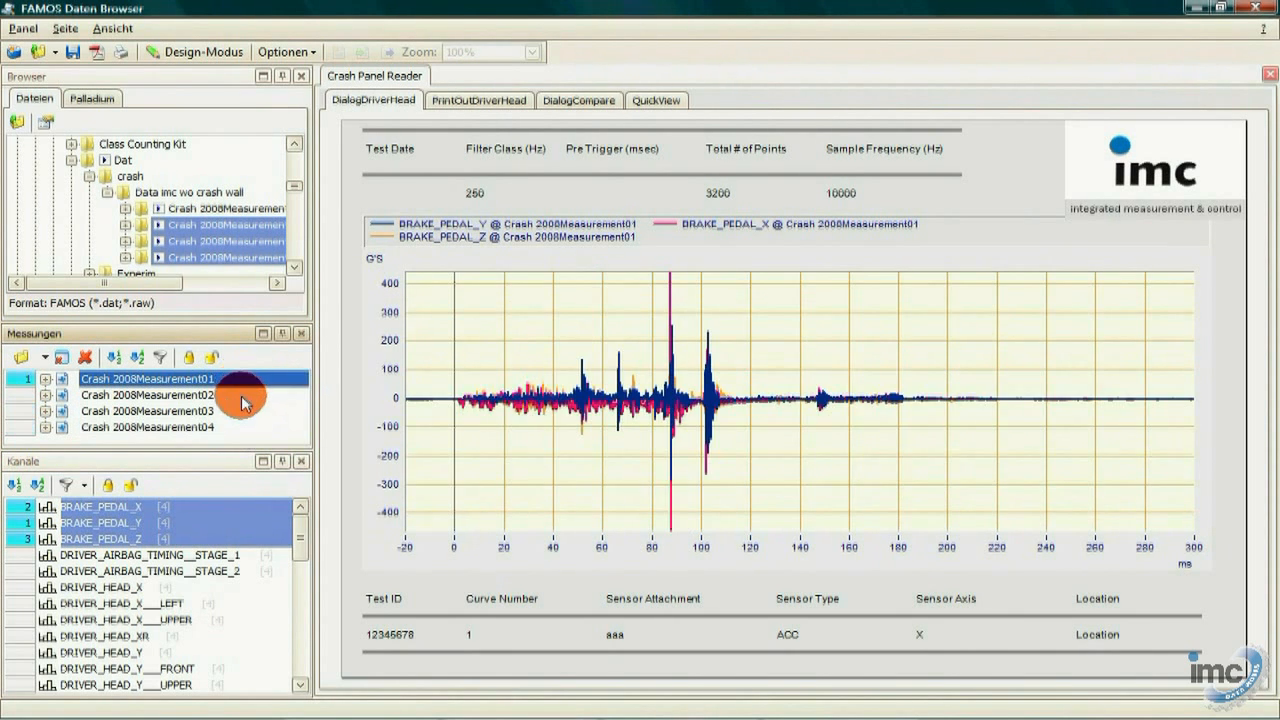
{"action": "left_click", "coordinate": [242, 398]}
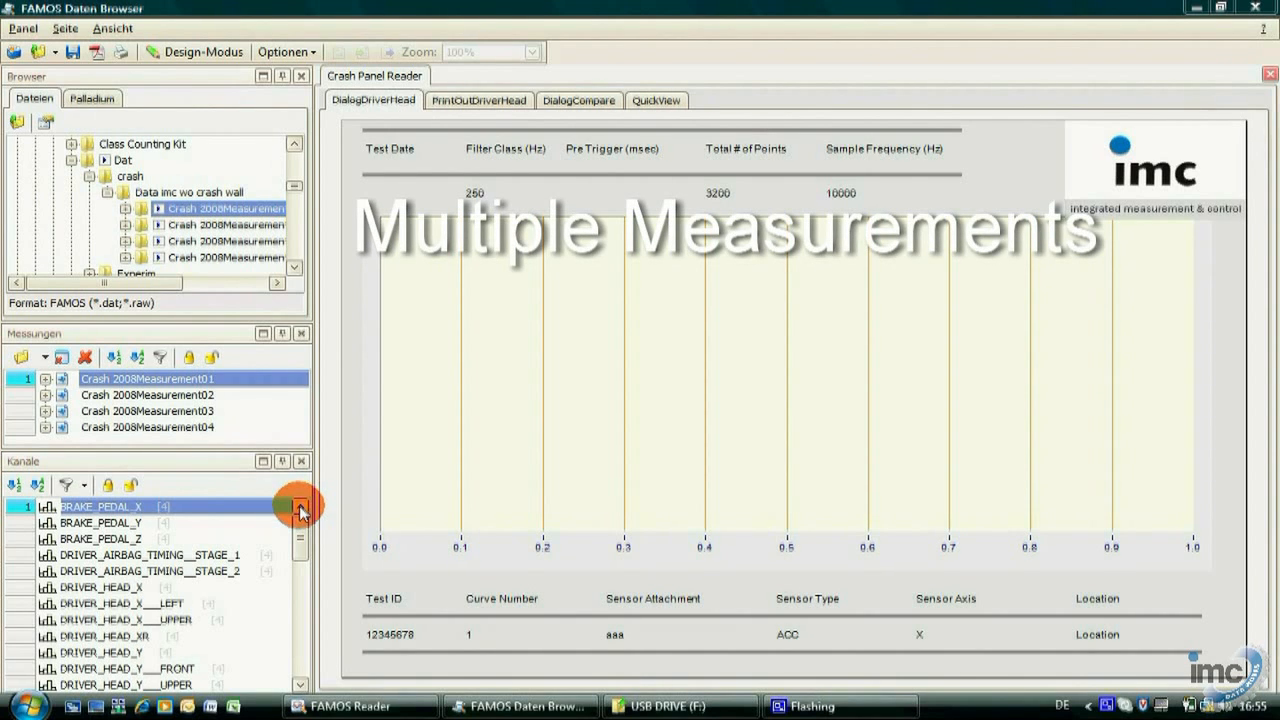
Step: Plot BRAKE_PEDAL_X of Crash 2008Measurement03 and 02 in the empty graph, with BRAKE_PEDAL_Y of both on a separate axis below
{"action": "left_click", "coordinate": [206, 396]}
{"action": "left_click", "coordinate": [207, 411]}
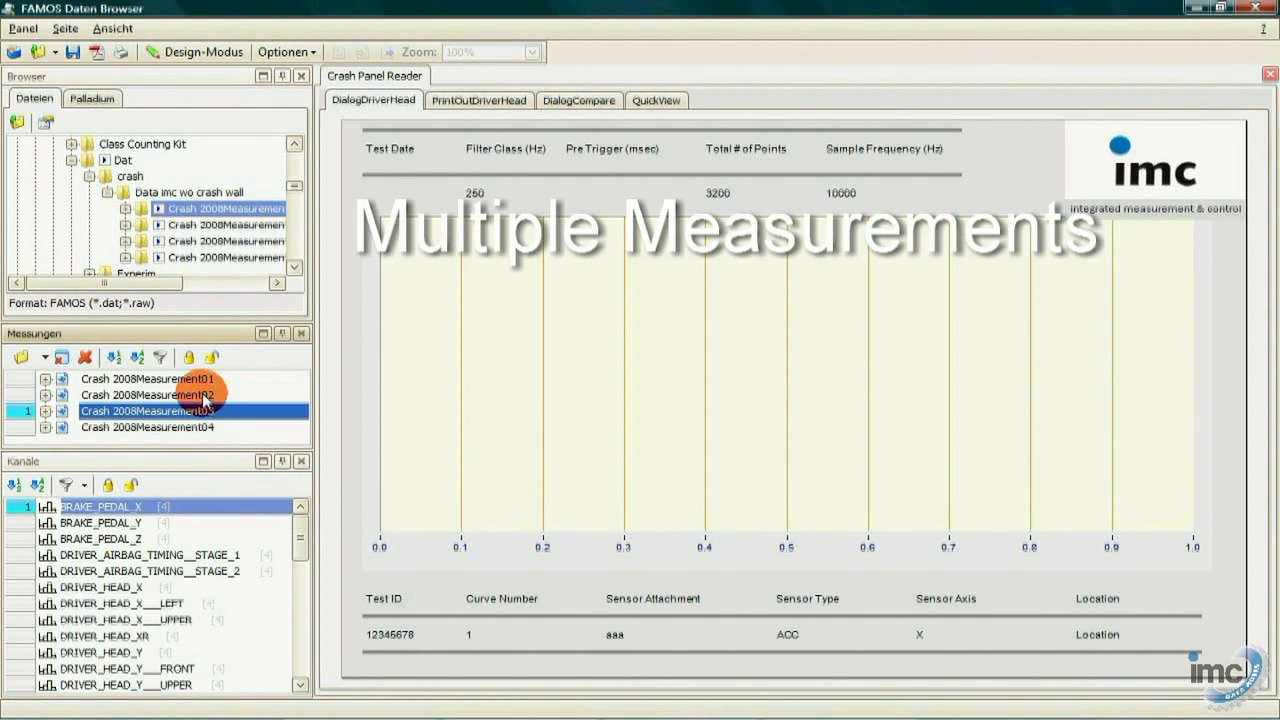
{"action": "left_click", "coordinate": [205, 396], "text": "ctrl"}
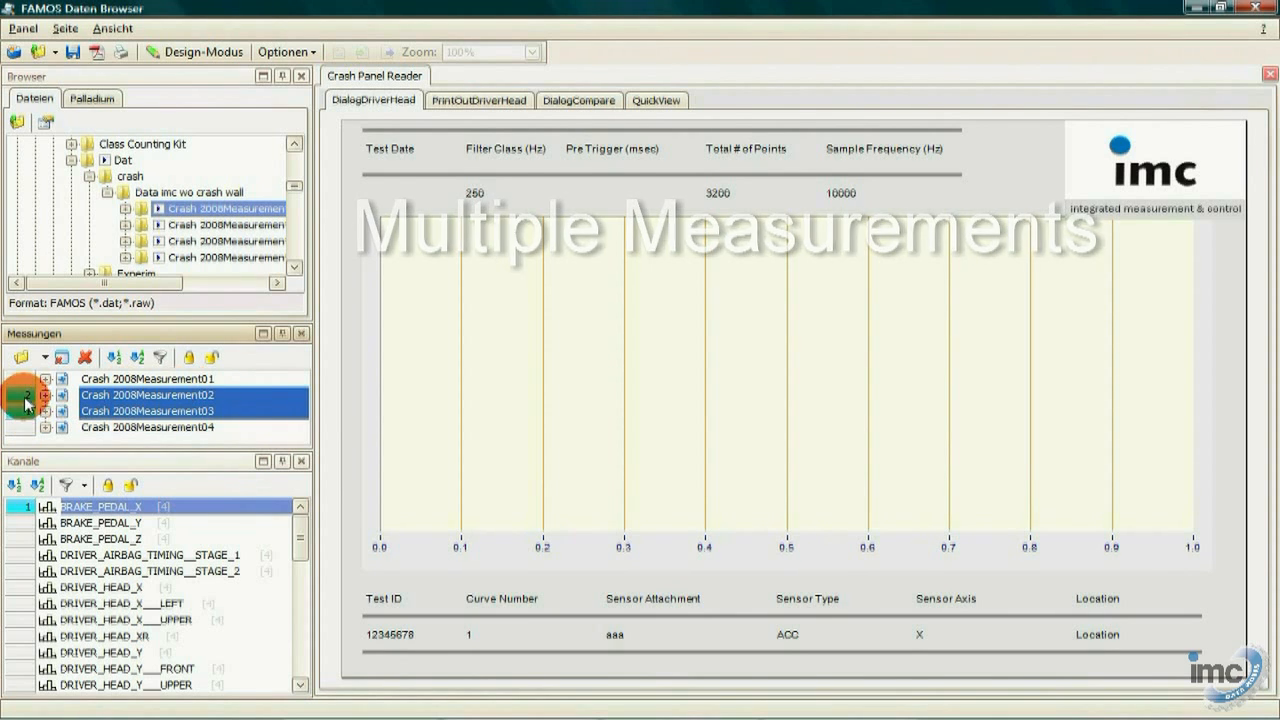
{"action": "left_click", "coordinate": [28, 506]}
{"action": "left_click_drag", "start_coordinate": [80, 512], "coordinate": [555, 351]}
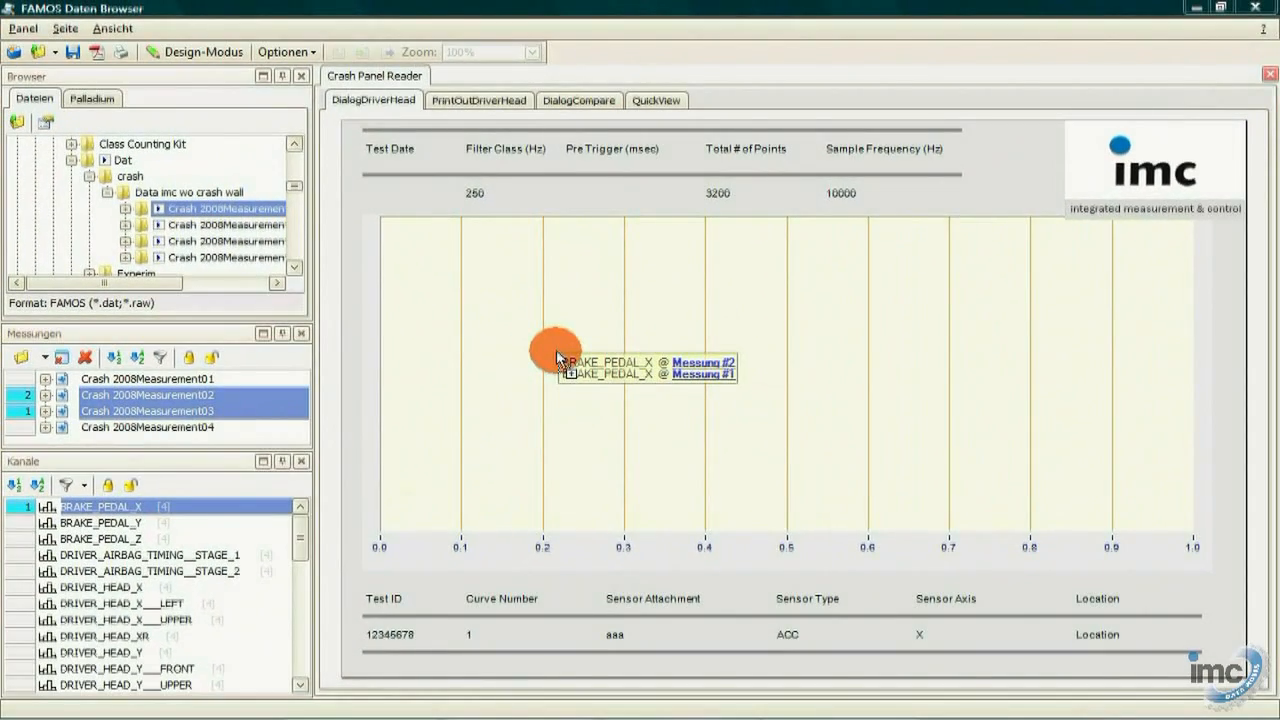
{"action": "left_click_drag", "start_coordinate": [557, 357], "coordinate": [385, 368]}
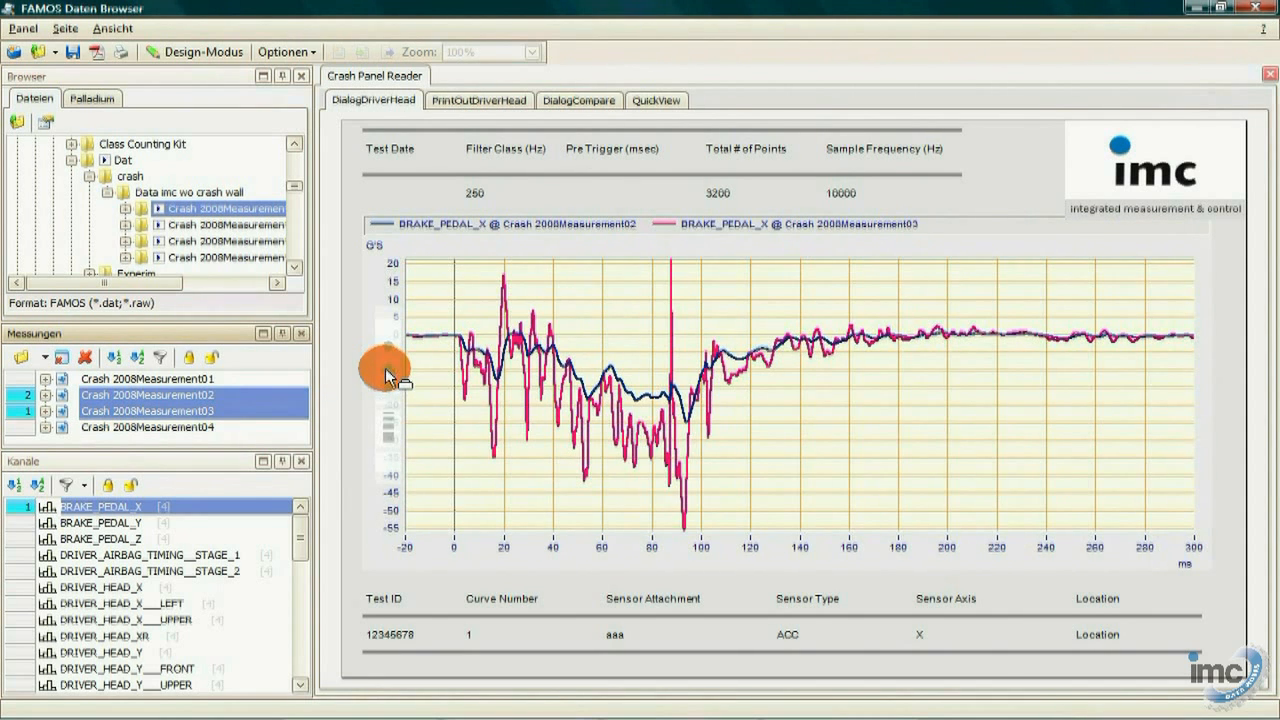
{"action": "left_click_drag", "start_coordinate": [133, 527], "coordinate": [495, 551]}
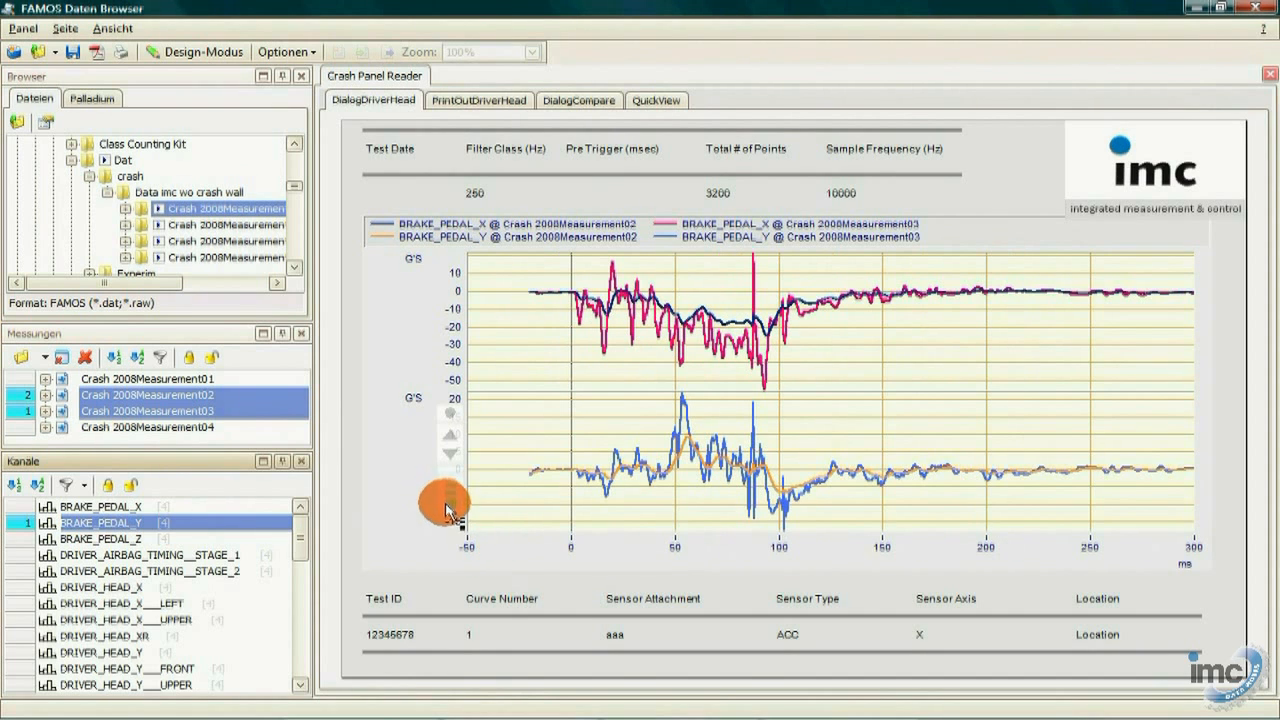
Step: Compare the brake pedal curves of Crash 2008Measurement02 with 04, add 03, and remove 04 from the selection
{"action": "left_click", "coordinate": [219, 399]}
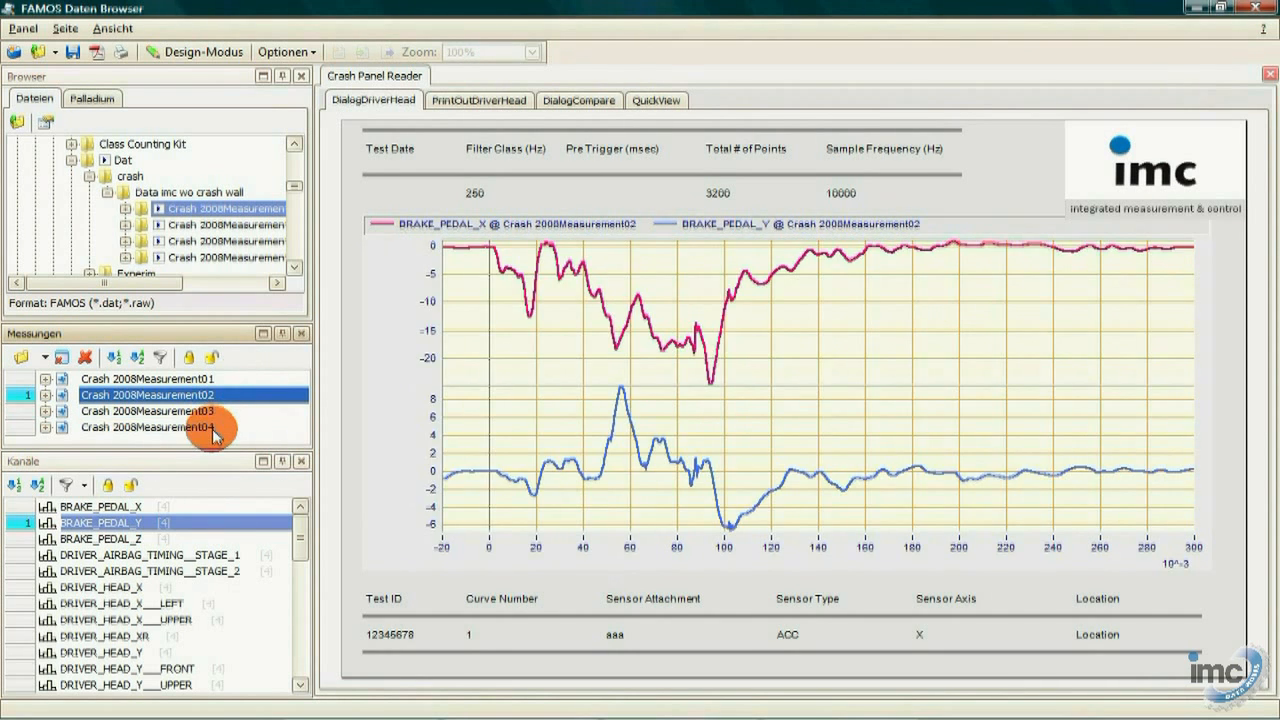
{"action": "left_click", "coordinate": [213, 428], "text": "ctrl"}
{"action": "left_click", "coordinate": [212, 411], "text": "ctrl"}
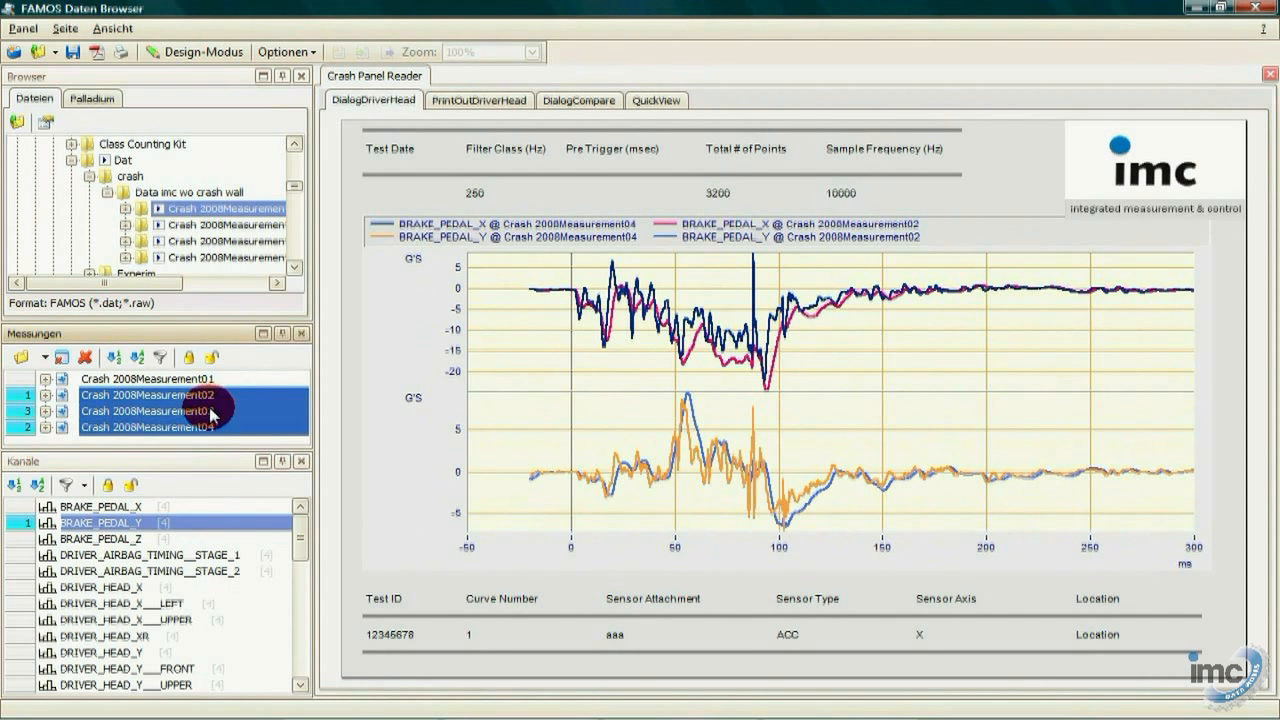
{"action": "left_click", "coordinate": [214, 428], "text": "ctrl"}
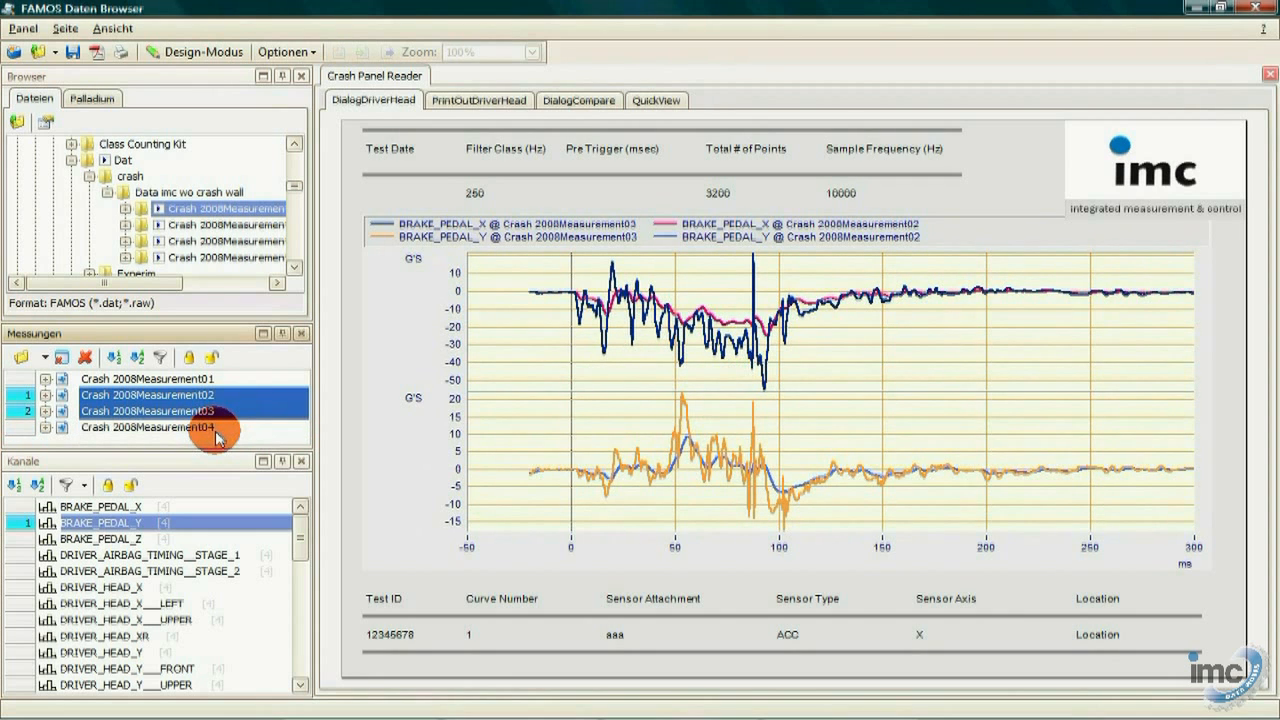
Step: Lock Crash 2008Measurement02 as measurement 1 and compare it with 04, 01 and 03 as measurement 2
{"action": "left_click", "coordinate": [21, 397]}
{"action": "left_click", "coordinate": [21, 411]}
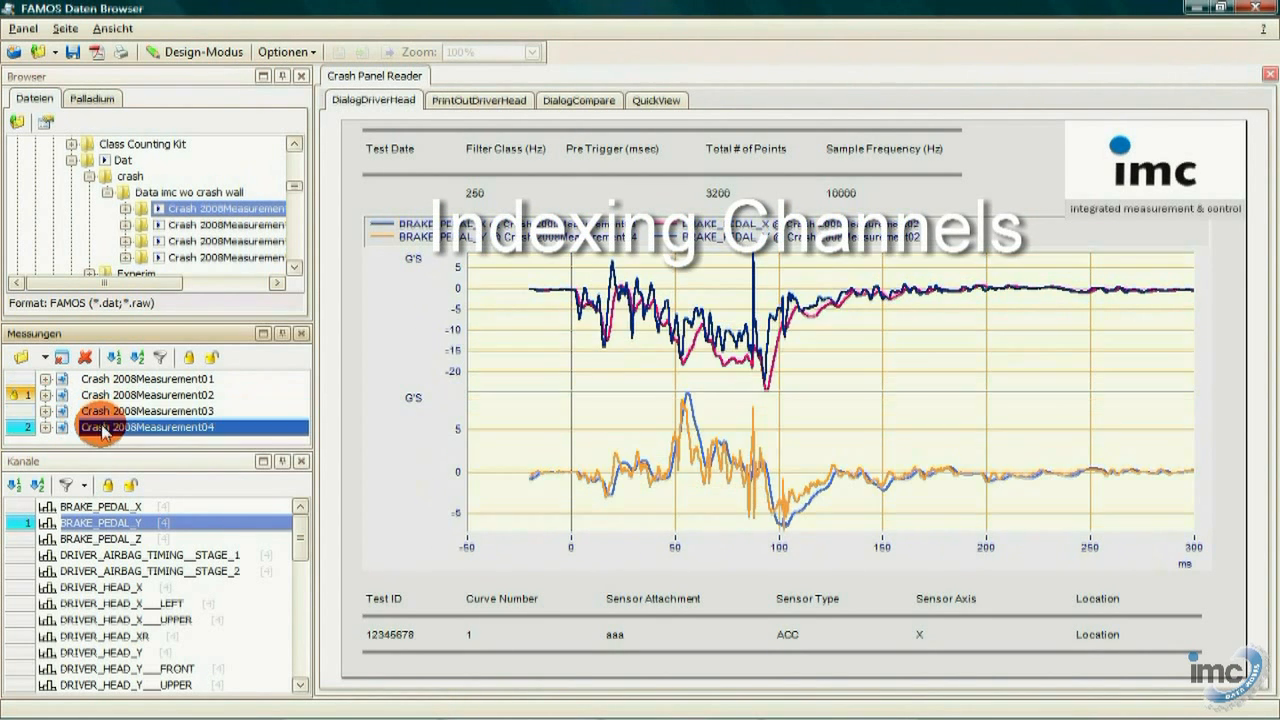
{"action": "left_click", "coordinate": [112, 380]}
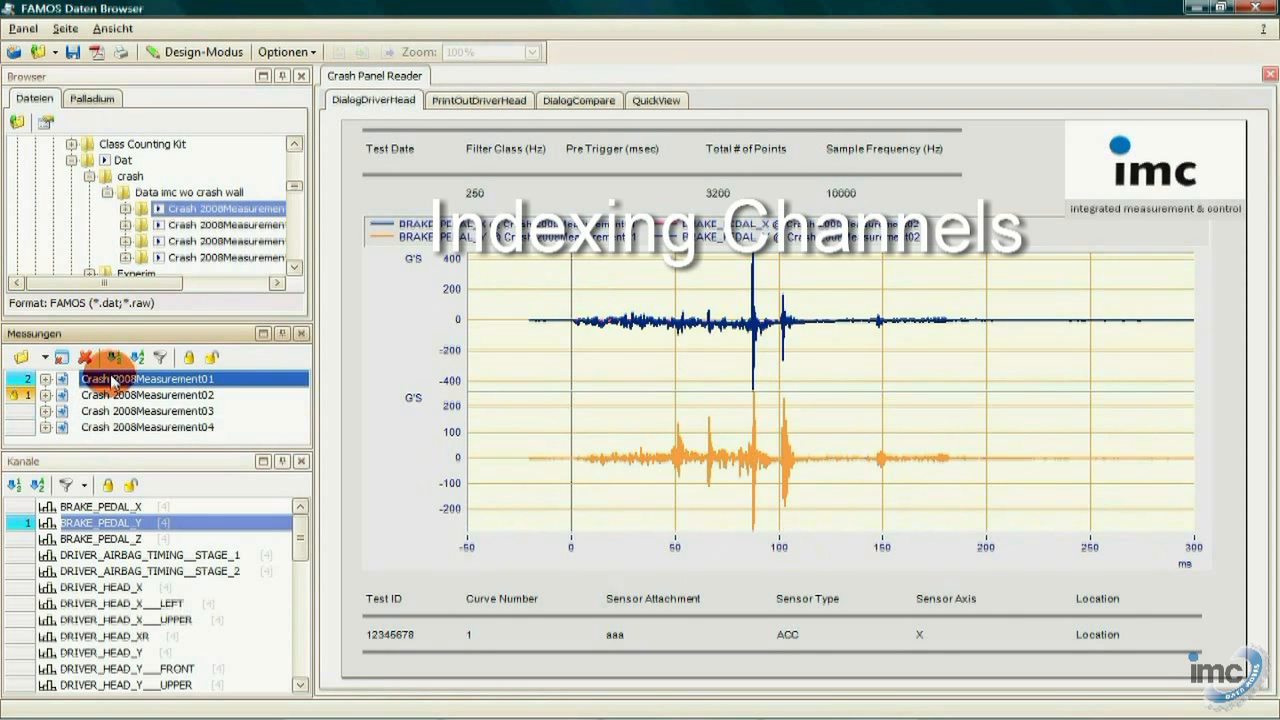
{"action": "left_click", "coordinate": [122, 411]}
{"action": "left_click", "coordinate": [125, 427]}
{"action": "left_click", "coordinate": [124, 381]}
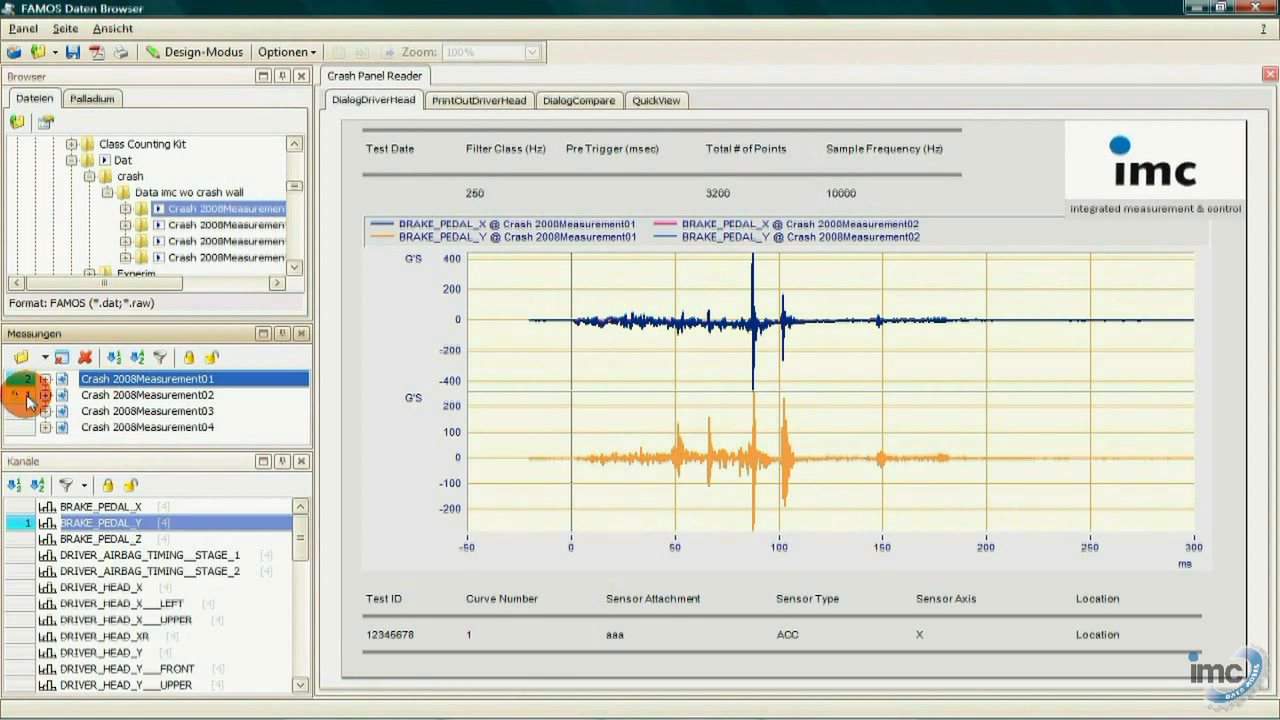
Step: Lock Crash 2008Measurement02 as measurement 2 and compare it with 03, 01 and 04 as measurement 1
{"action": "left_click", "coordinate": [95, 411]}
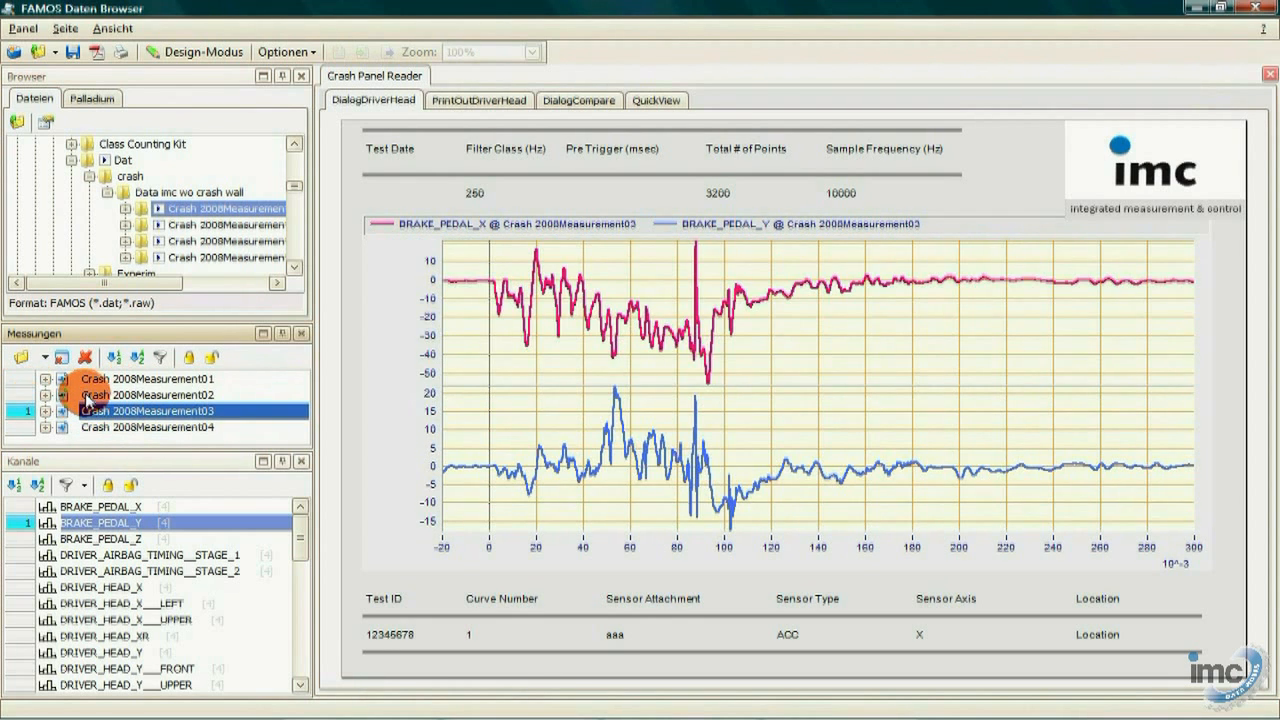
{"action": "left_click", "coordinate": [86, 396]}
{"action": "left_click", "coordinate": [20, 398]}
{"action": "left_click", "coordinate": [80, 412]}
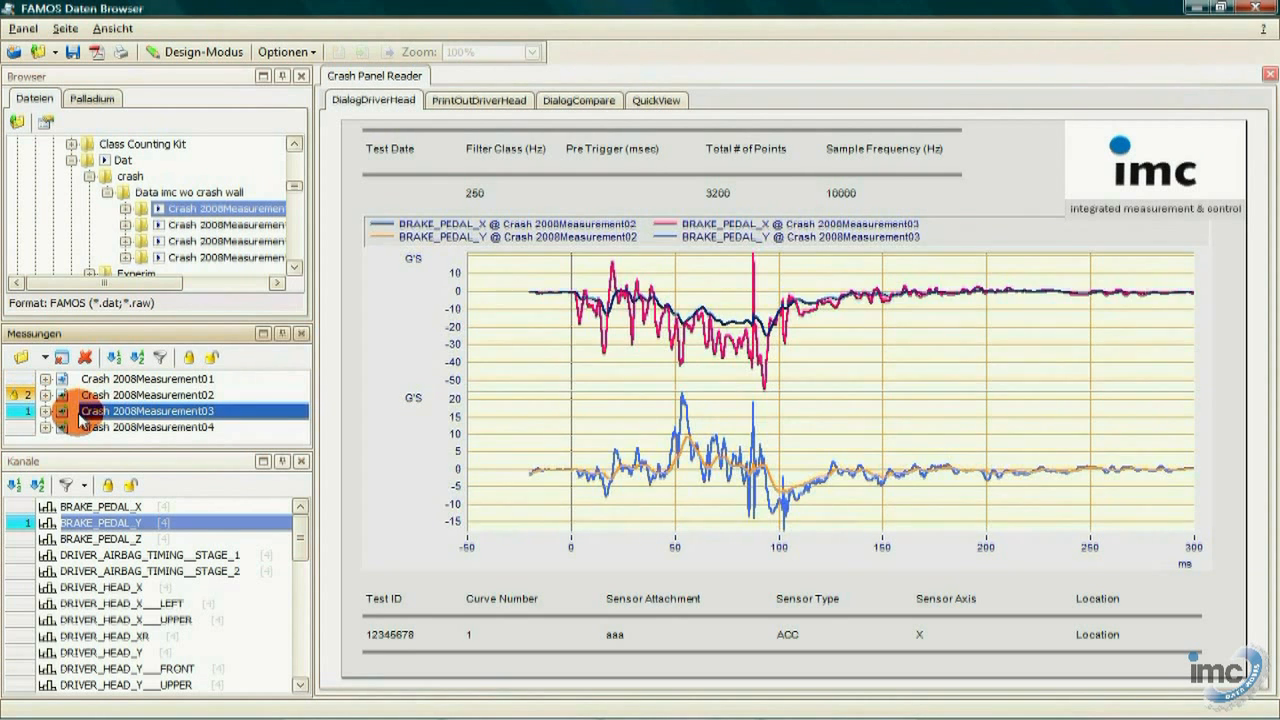
{"action": "left_click", "coordinate": [98, 381]}
{"action": "left_click", "coordinate": [112, 428]}
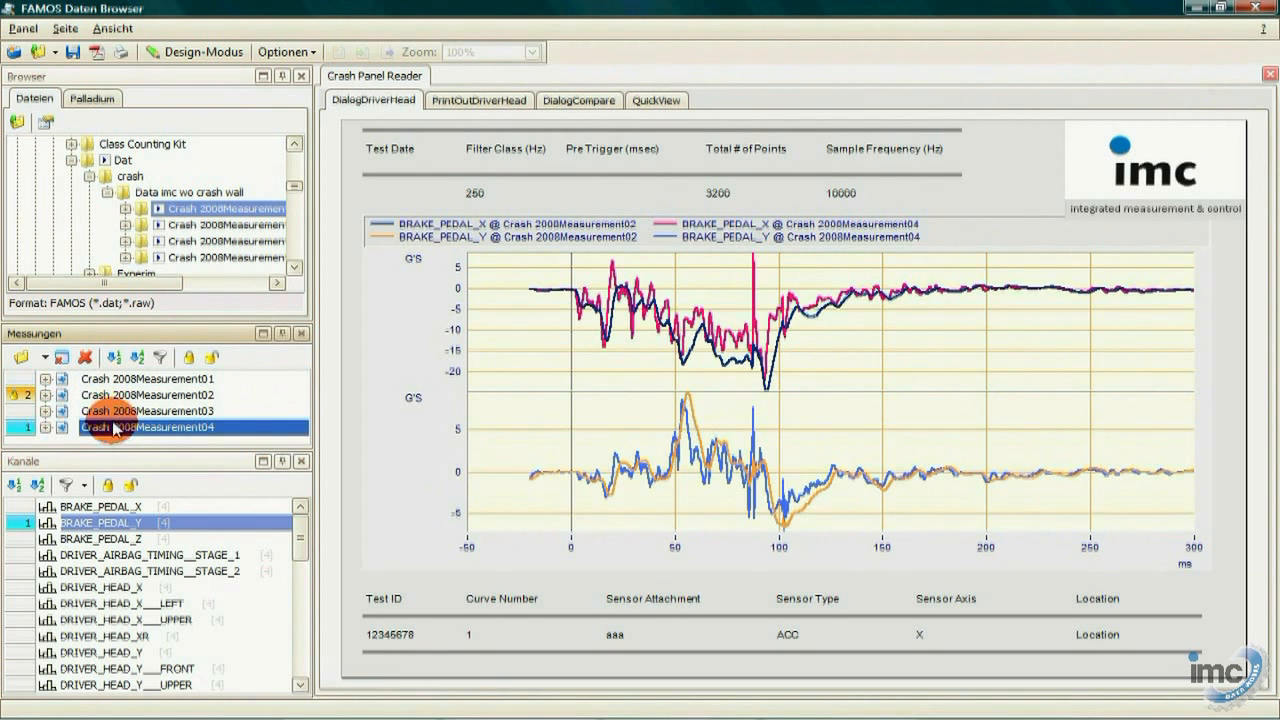
{"action": "left_click", "coordinate": [113, 413]}
{"action": "left_click", "coordinate": [118, 382]}
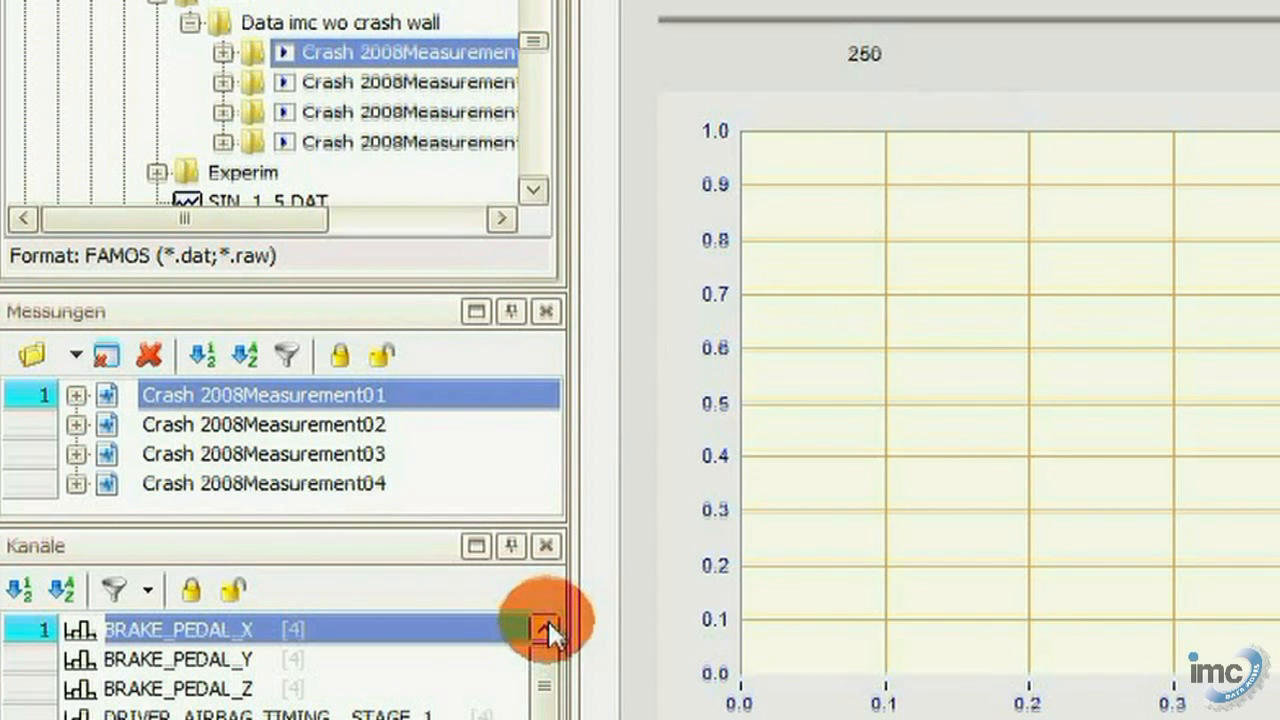
Step: With the graph empty, lock Crash 2008Measurement02 as measurement 1 and choose 03, 04 and 01 in turn as measurement 2
{"action": "left_click", "coordinate": [336, 426]}
{"action": "left_click", "coordinate": [340, 452]}
{"action": "left_click", "coordinate": [338, 424]}
{"action": "left_click", "coordinate": [243, 423]}
{"action": "left_click", "coordinate": [23, 425]}
{"action": "left_click", "coordinate": [127, 452]}
{"action": "left_click", "coordinate": [150, 483]}
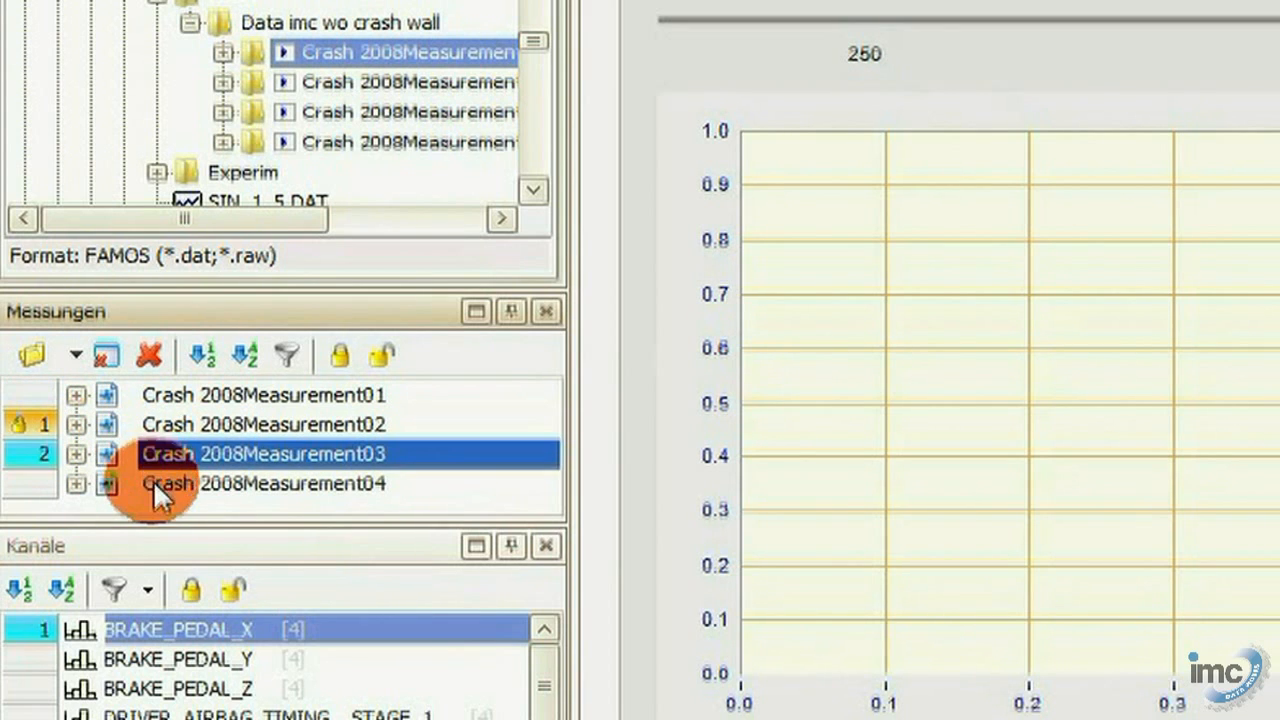
{"action": "left_click", "coordinate": [153, 395]}
{"action": "left_click", "coordinate": [160, 452]}
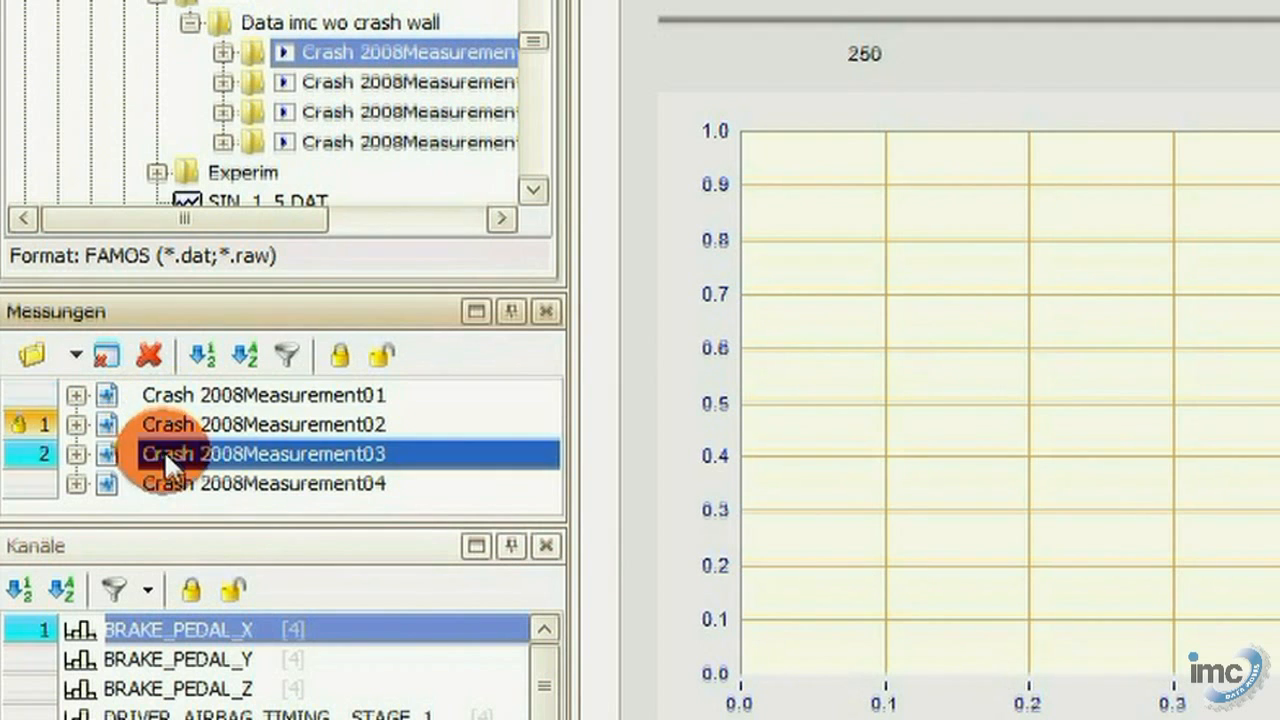
Step: Lock Crash 2008Measurement03 as measurement 2 and choose 04 and 01 in turn as measurement 3
{"action": "left_click", "coordinate": [30, 454]}
{"action": "left_click", "coordinate": [162, 483]}
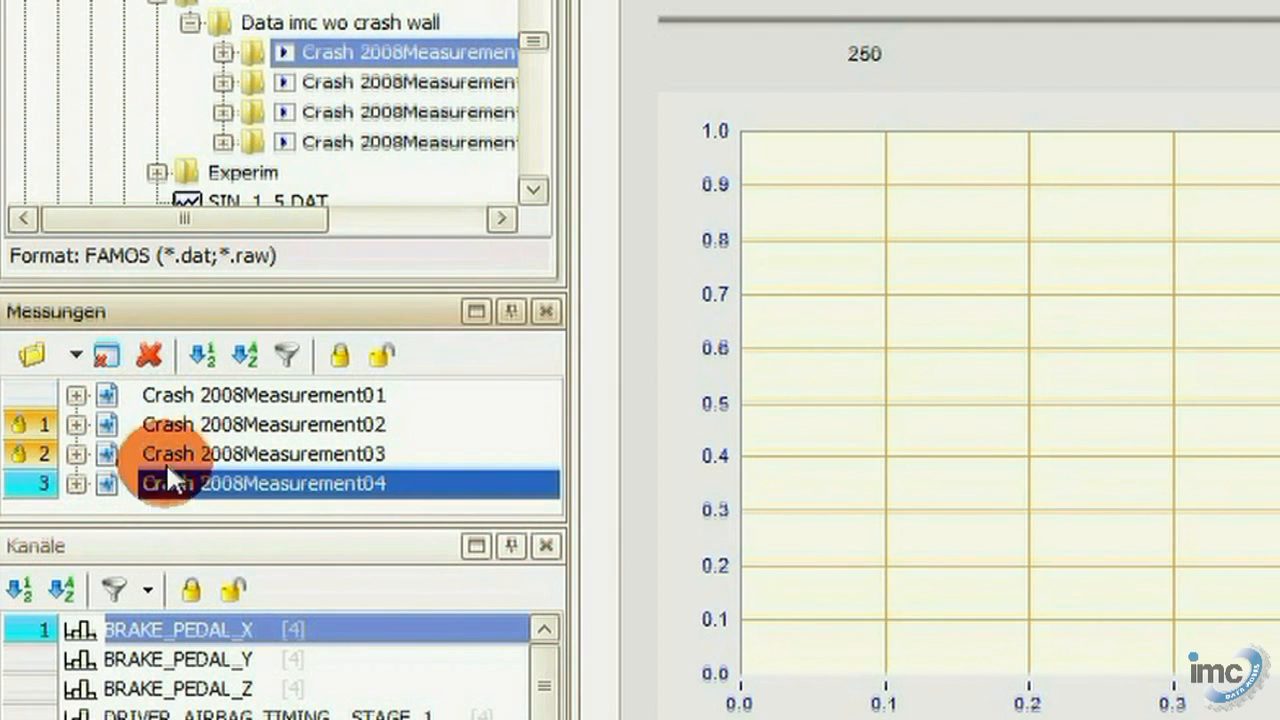
{"action": "left_click", "coordinate": [164, 392]}
Step: Unlock Crash 2008Measurement03 and 02 and select single measurements again, ending on Crash 2008Measurement02
{"action": "left_click", "coordinate": [32, 452]}
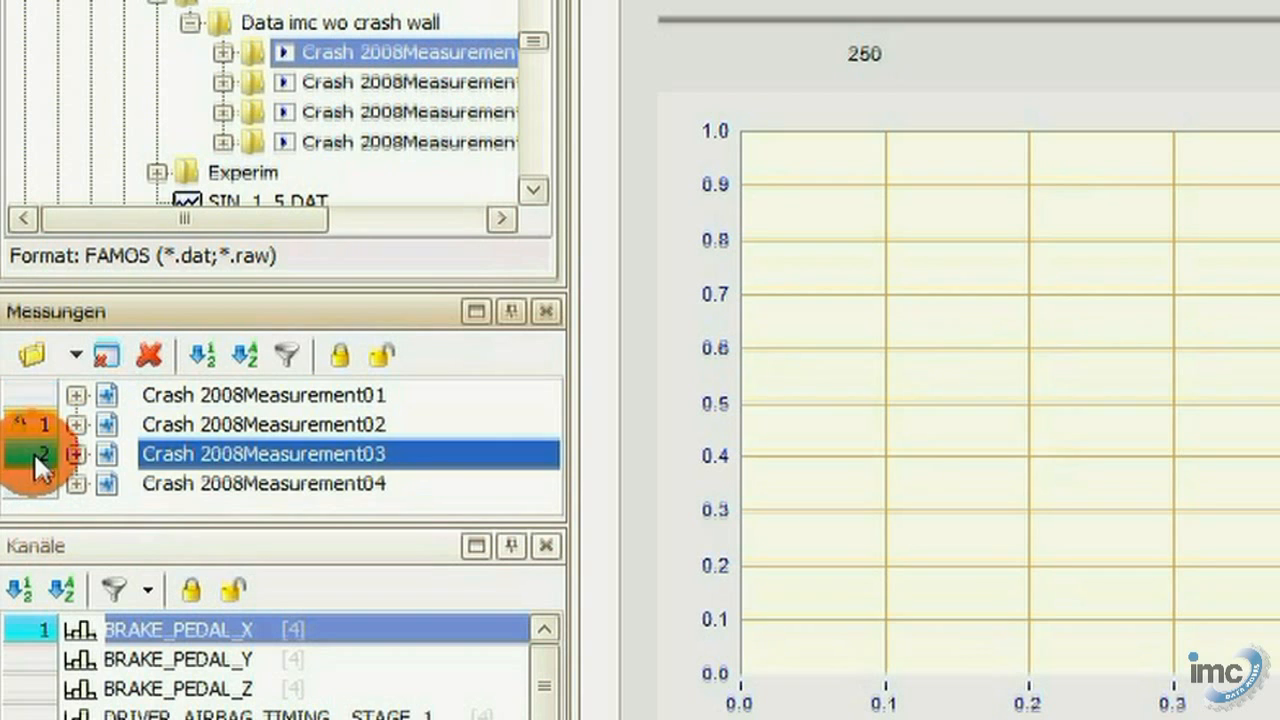
{"action": "left_click", "coordinate": [157, 482]}
{"action": "left_click", "coordinate": [54, 422]}
{"action": "left_click", "coordinate": [70, 420]}
{"action": "left_click", "coordinate": [155, 392]}
{"action": "left_click", "coordinate": [170, 424]}
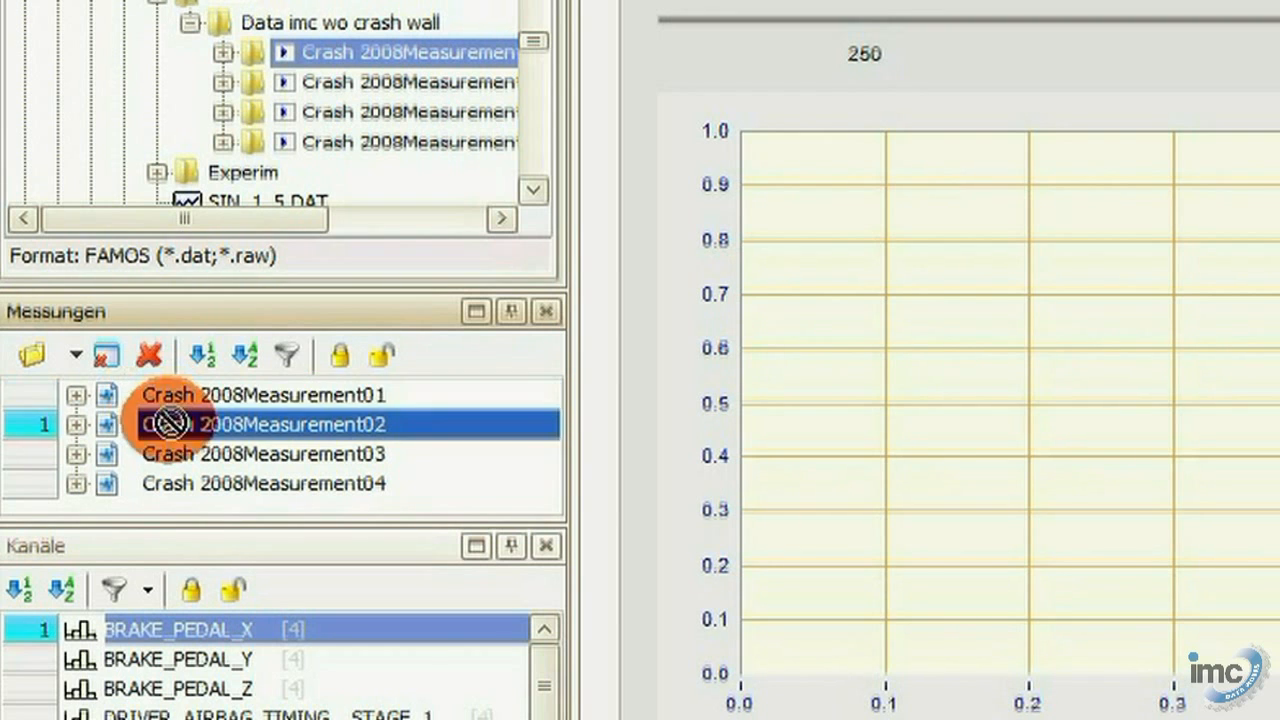
Step: Lock Crash 2008Measurement01 as measurement 1 with 02 as measurement 2, and plot BRAKE_PEDAL_X and BRAKE_PEDAL_Y on separate axes
{"action": "left_click", "coordinate": [169, 396]}
{"action": "left_click", "coordinate": [28, 396]}
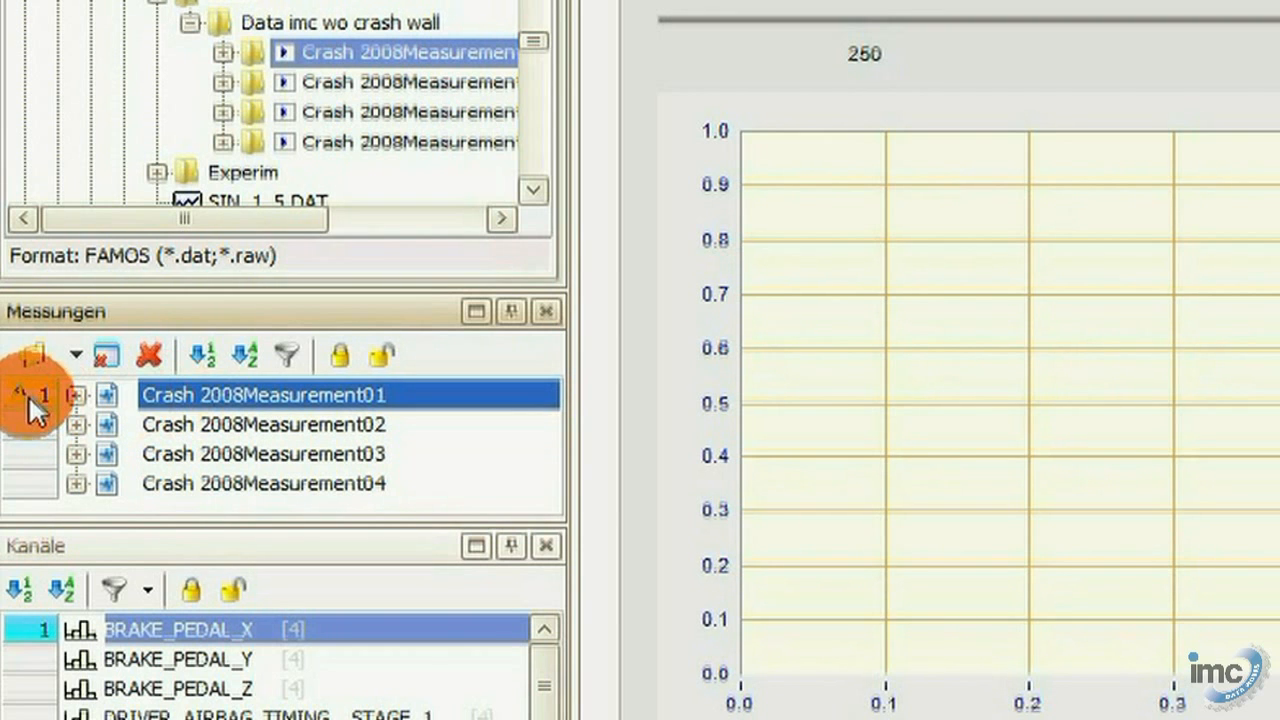
{"action": "left_click", "coordinate": [173, 428]}
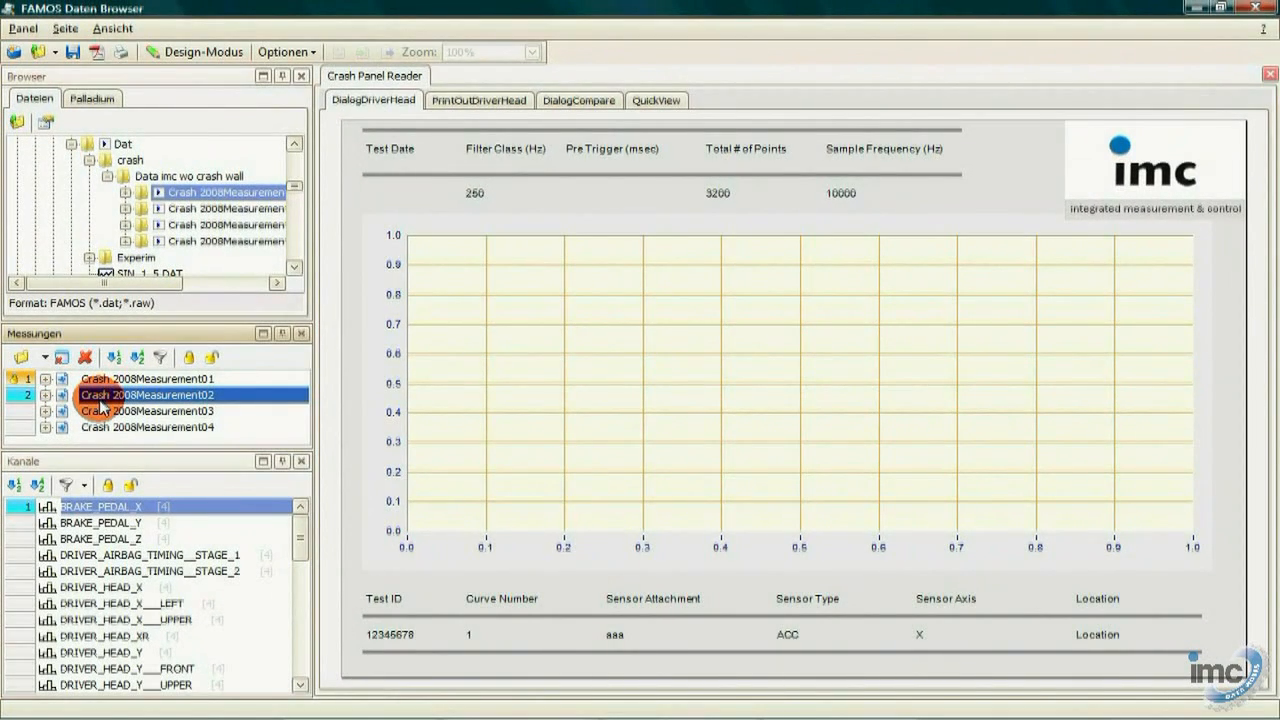
{"action": "left_click_drag", "start_coordinate": [107, 510], "coordinate": [391, 392]}
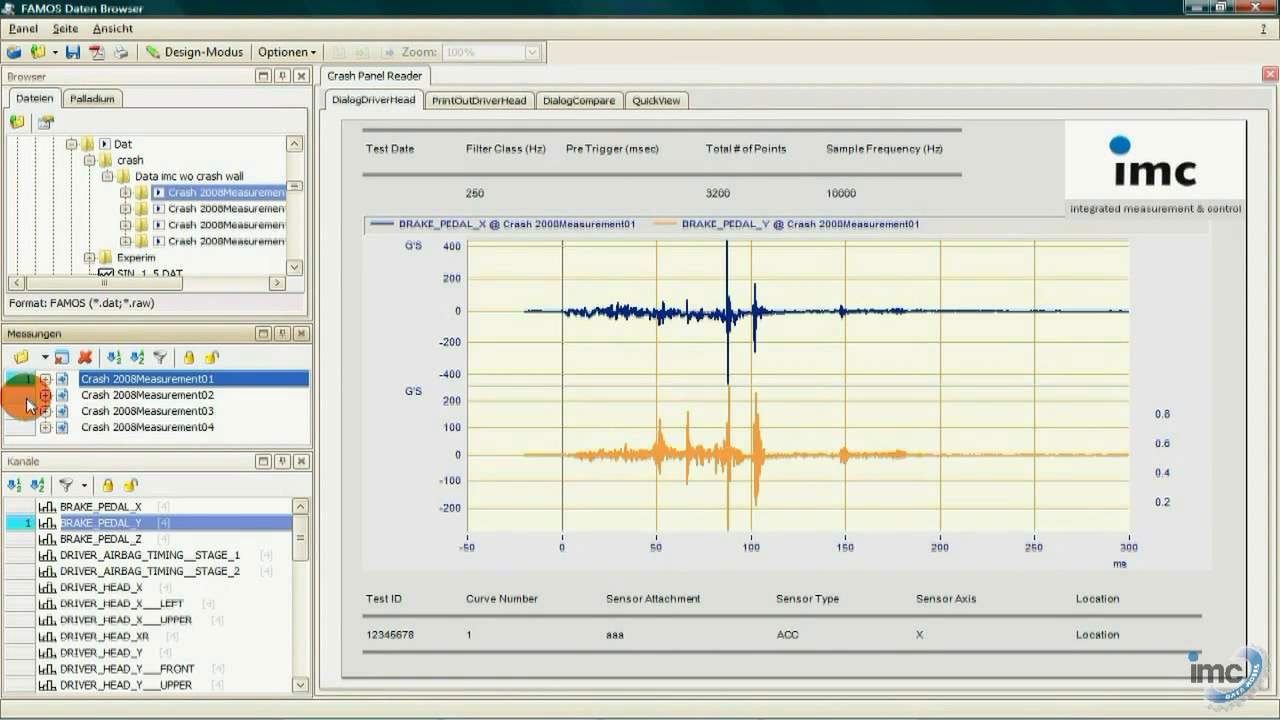
Step: Lock Crash 2008Measurement02 as measurement 1 and compare its plotted curves with those of 03, 04 and 01 in turn
{"action": "left_click", "coordinate": [25, 397]}
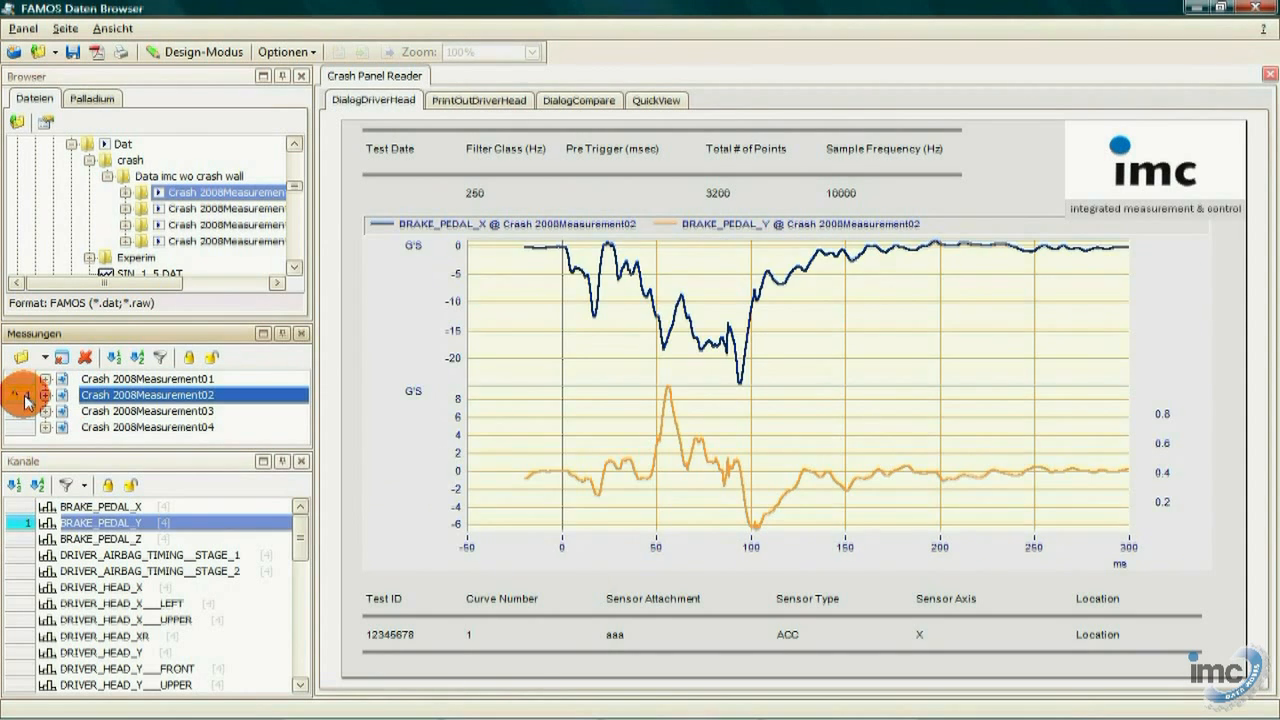
{"action": "left_click", "coordinate": [99, 412]}
{"action": "left_click", "coordinate": [105, 428]}
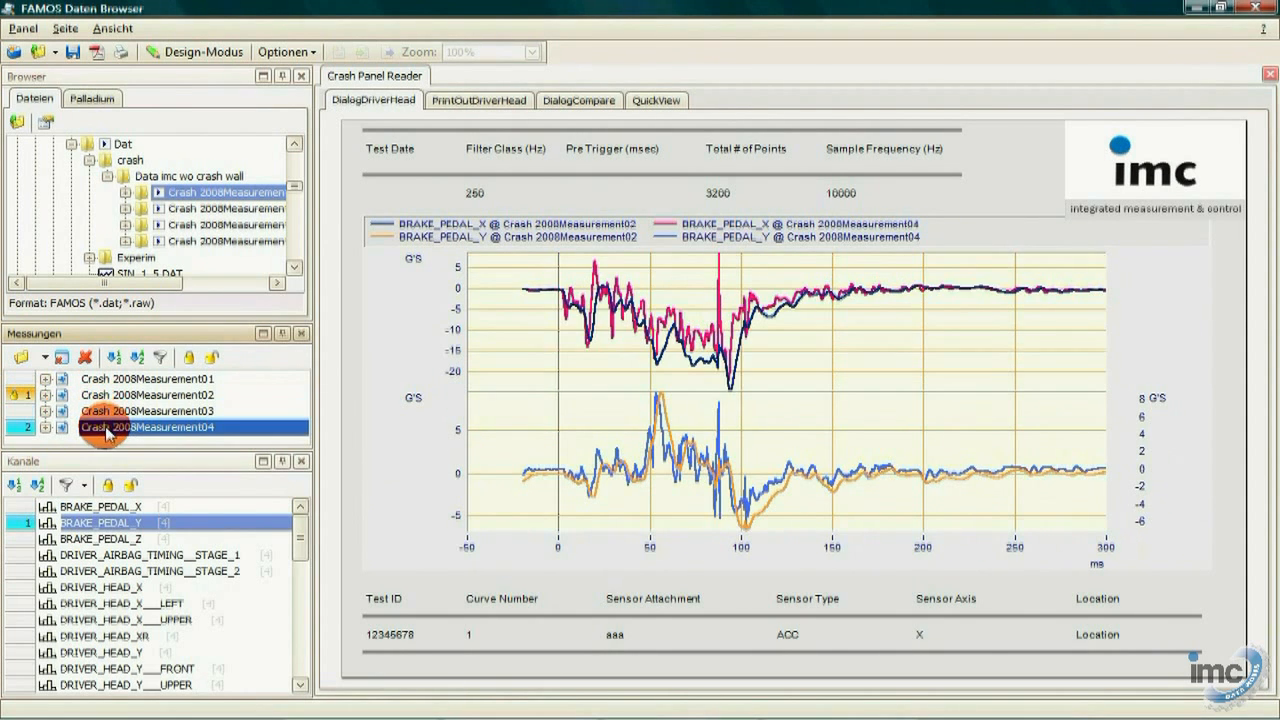
{"action": "left_click", "coordinate": [110, 380]}
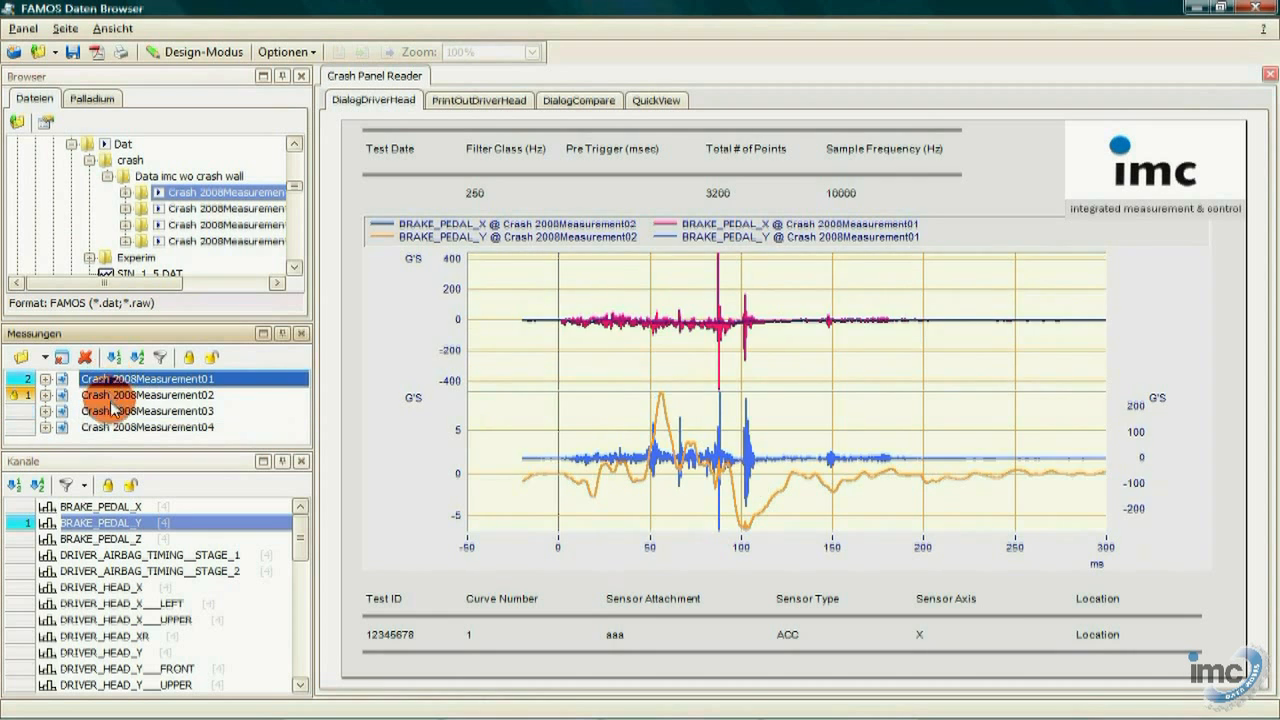
{"action": "left_click", "coordinate": [118, 428]}
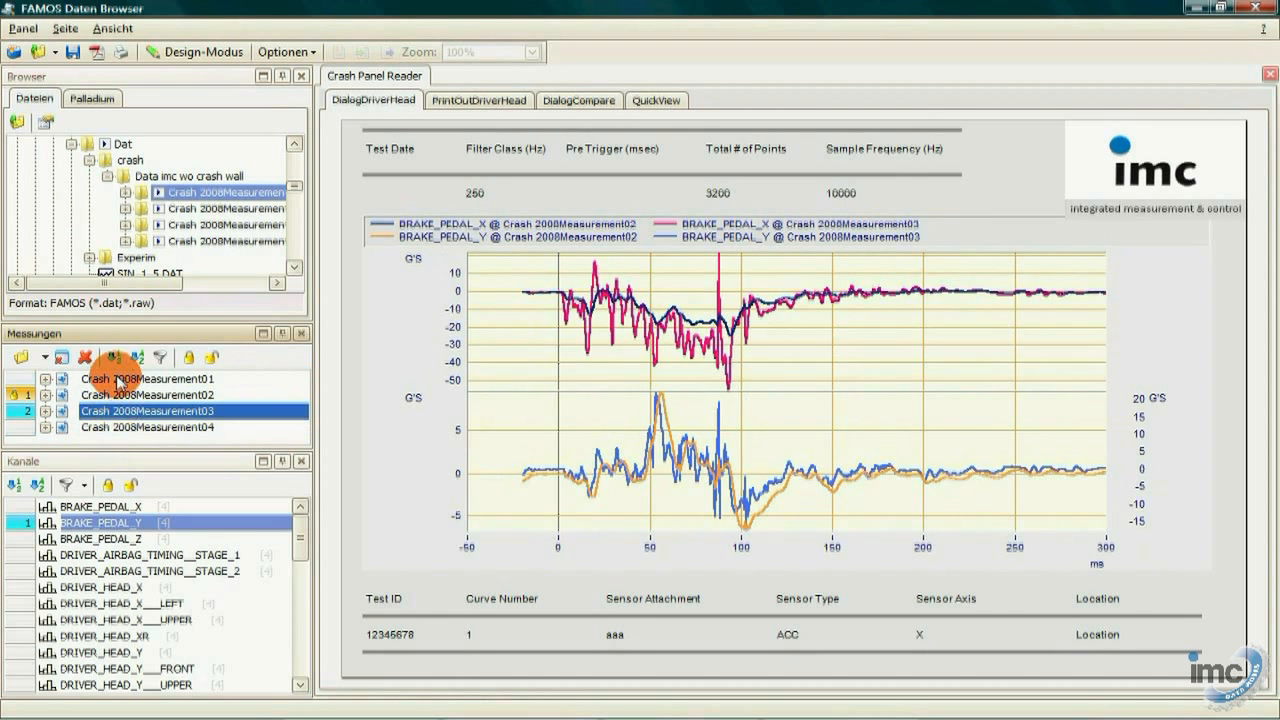
{"action": "left_click", "coordinate": [118, 380]}
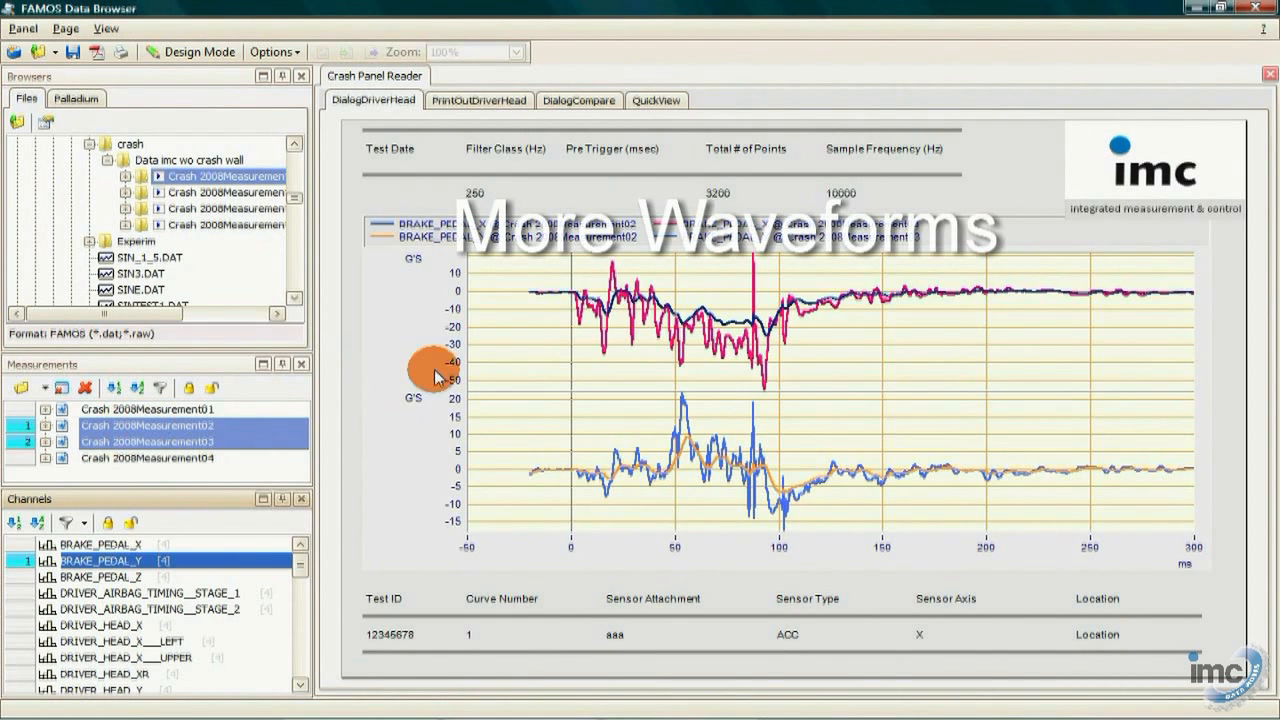
Step: Open the curve window's More Waveforms configuration and remove the BRAKE_PEDAL_X and BRAKE_PEDAL_Y waveforms and the second coordinate system from the axes list
{"action": "right_click", "coordinate": [521, 358]}
{"action": "mouse_move", "coordinate": [555, 404]}
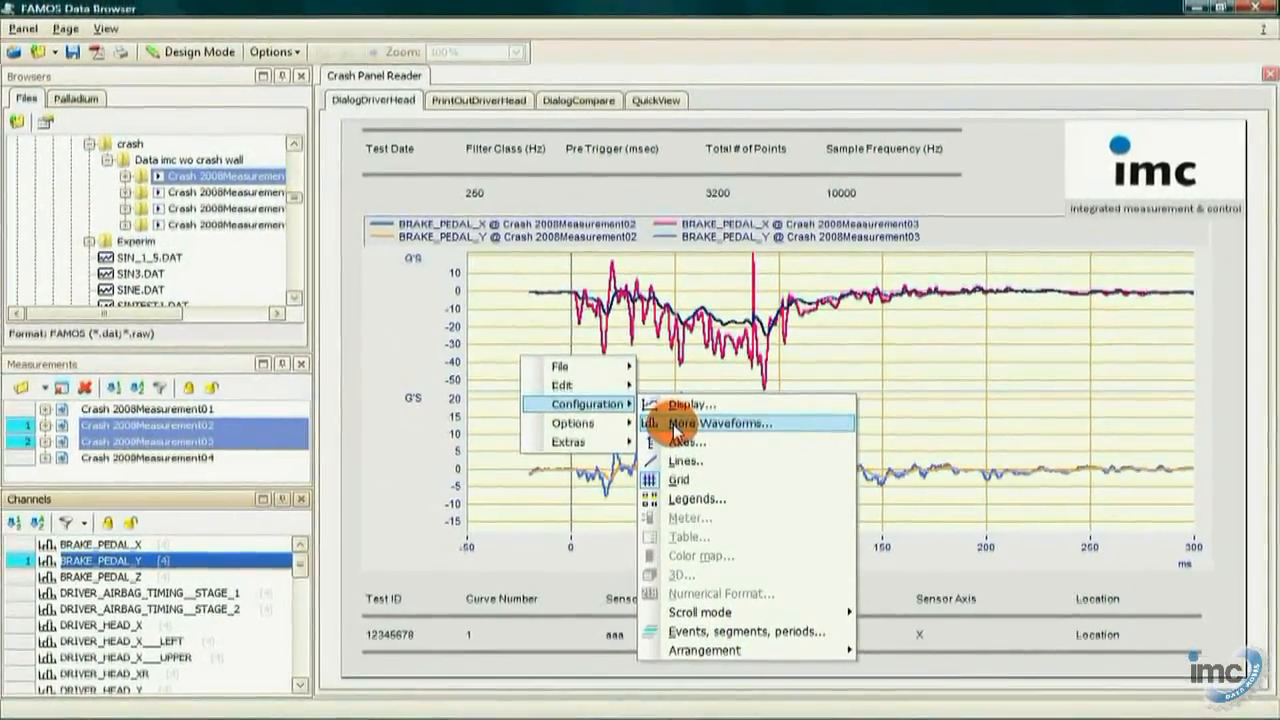
{"action": "left_click", "coordinate": [690, 421]}
{"action": "left_click", "coordinate": [469, 285]}
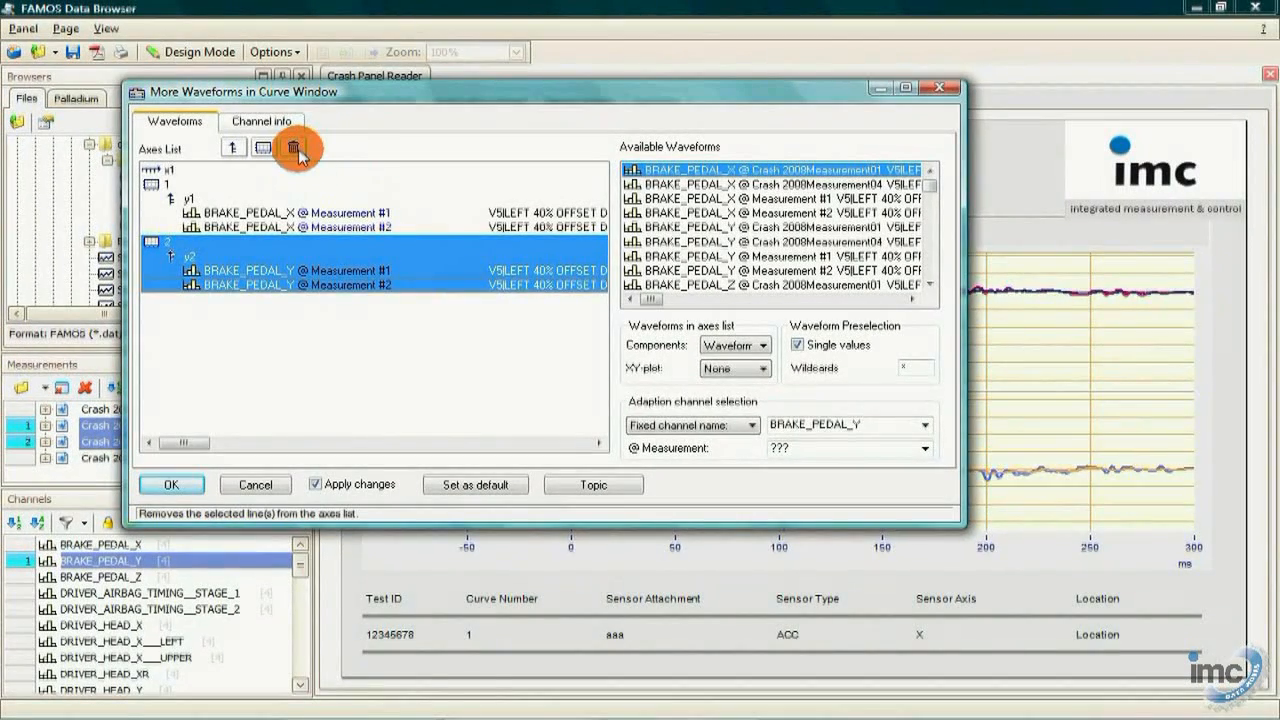
{"action": "left_click", "coordinate": [294, 148]}
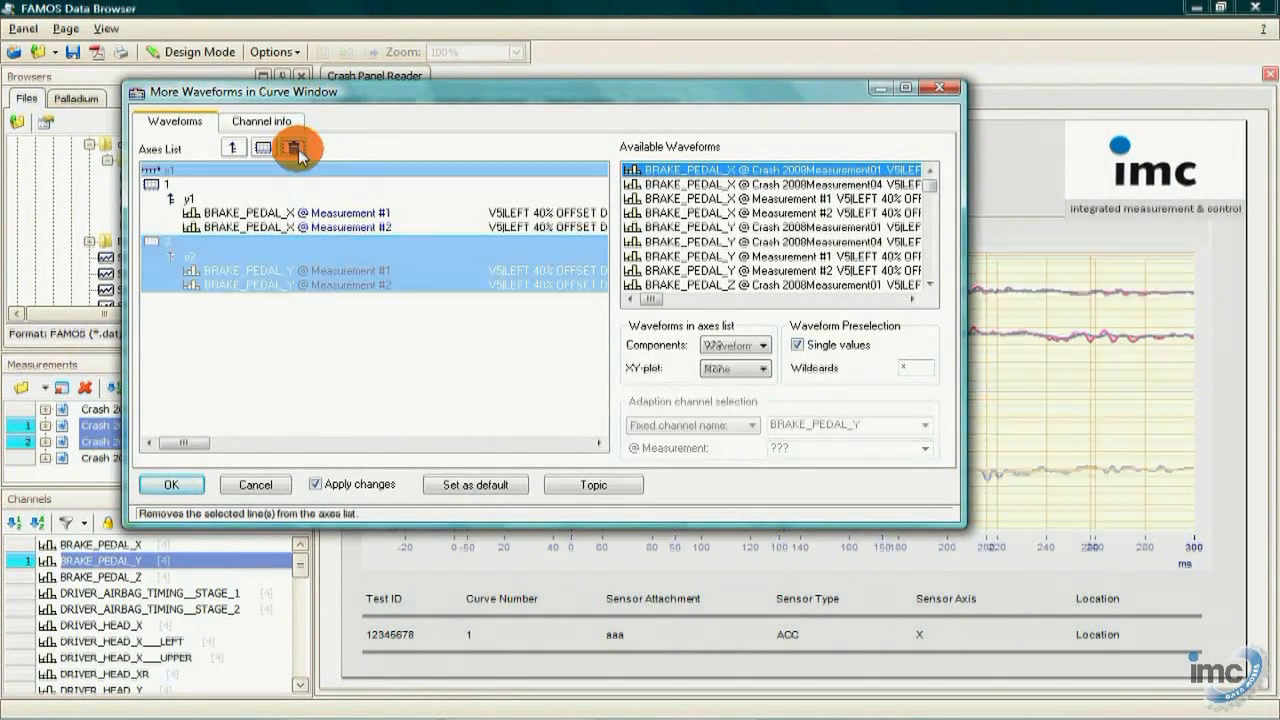
{"action": "left_click_drag", "start_coordinate": [309, 176], "coordinate": [312, 234]}
{"action": "left_click", "coordinate": [294, 148]}
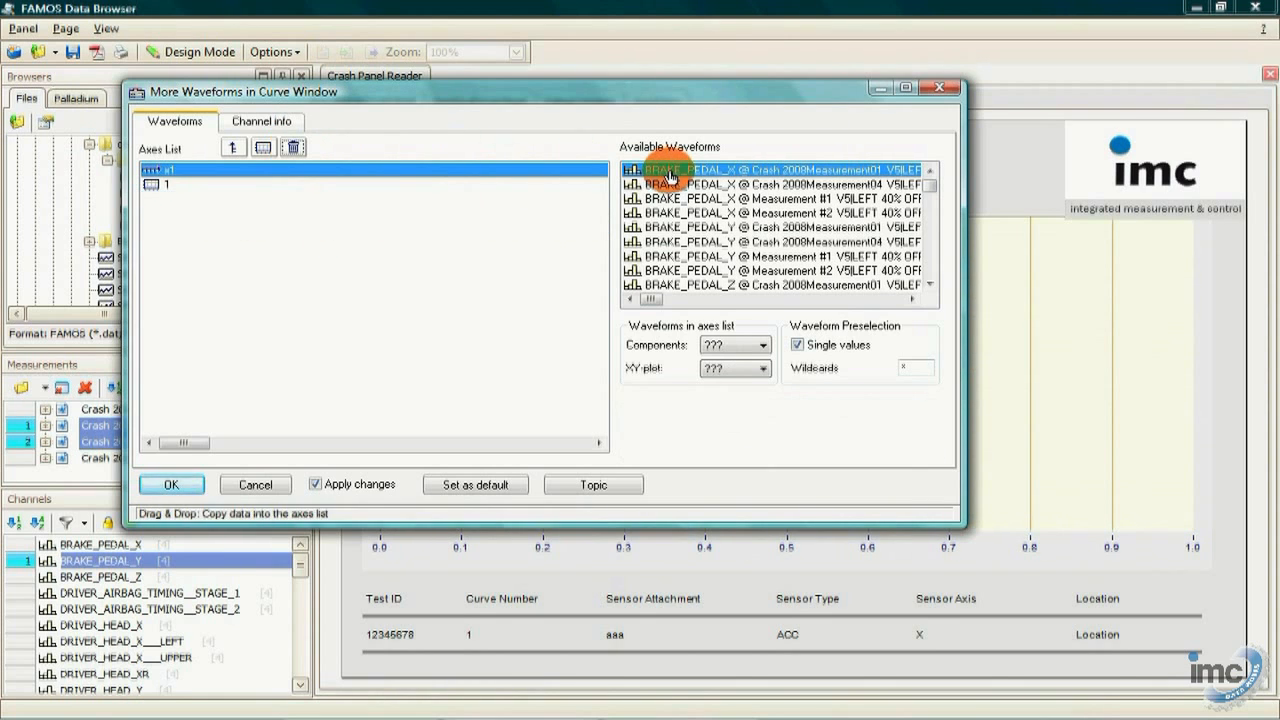
Step: Plot BRAKE_PEDAL_X of Crash 2008Measurement01 in coordinate system 1 and its BRAKE_PEDAL_Y in a new second coordinate system, and accept the waveform configuration
{"action": "left_click_drag", "start_coordinate": [517, 219], "coordinate": [513, 220]}
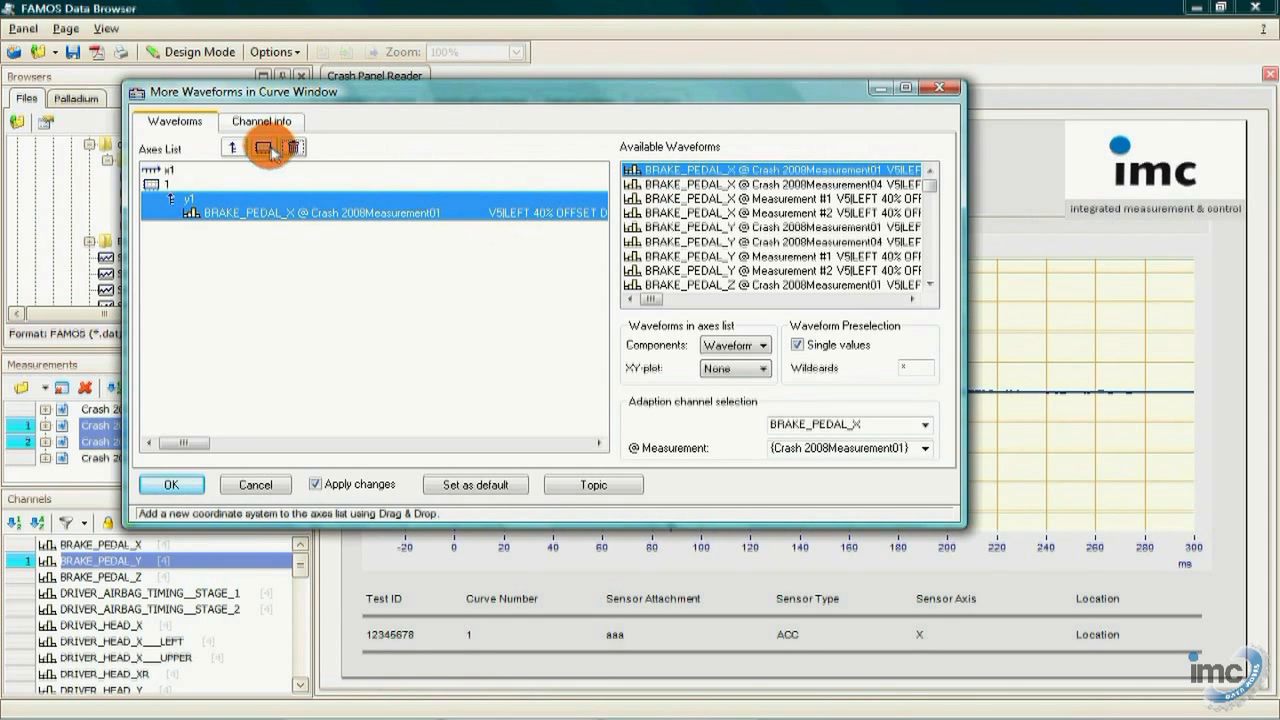
{"action": "left_click_drag", "start_coordinate": [279, 186], "coordinate": [280, 252]}
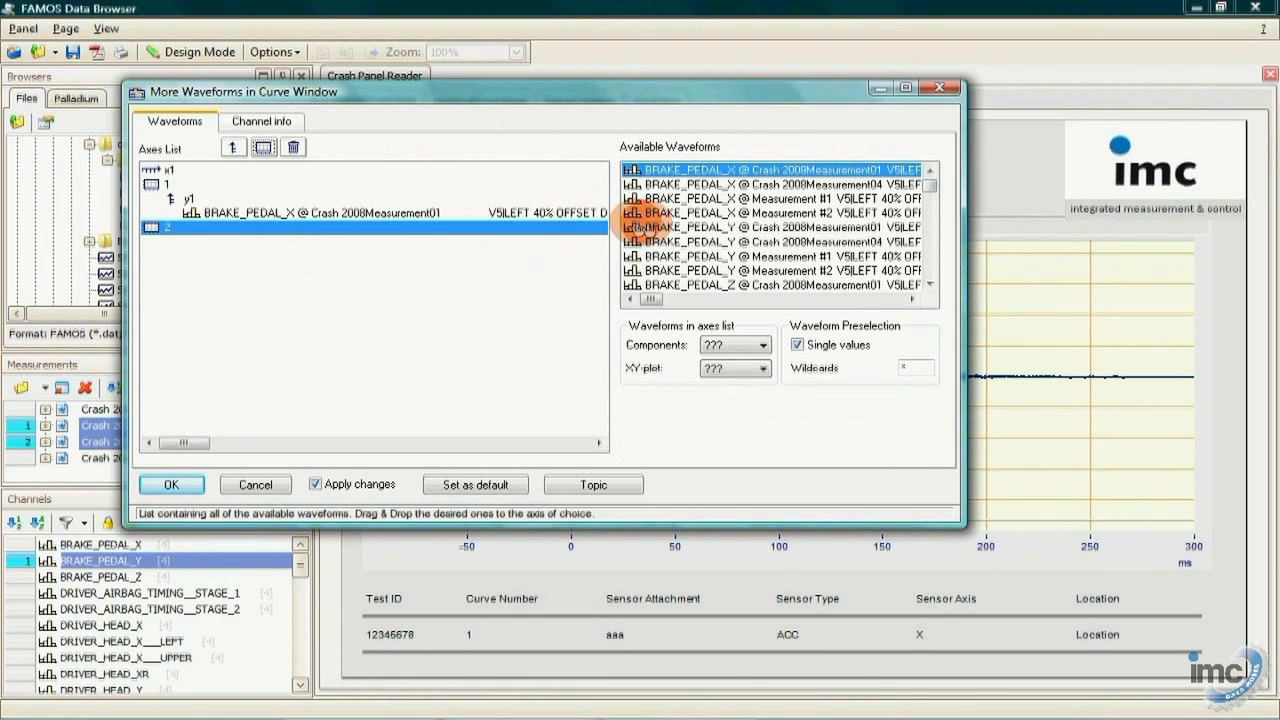
{"action": "left_click_drag", "start_coordinate": [655, 227], "coordinate": [612, 234]}
{"action": "left_click_drag", "start_coordinate": [510, 330], "coordinate": [510, 327]}
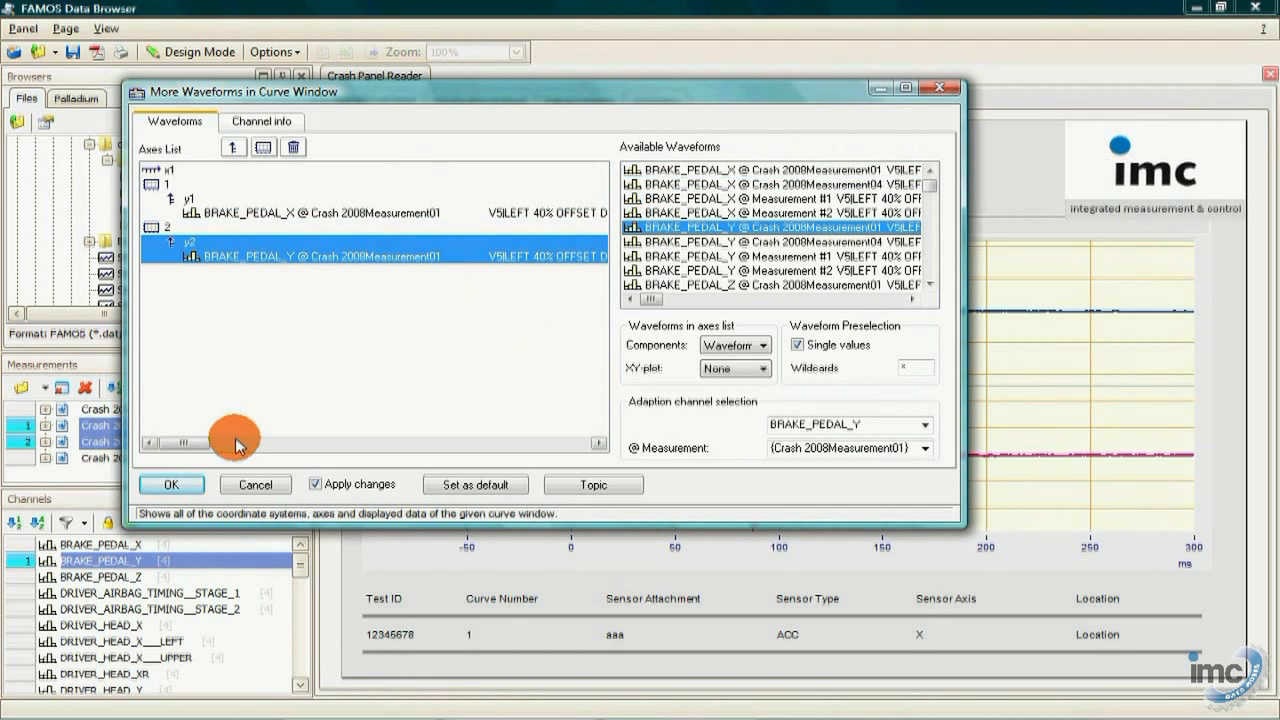
{"action": "left_click", "coordinate": [172, 485]}
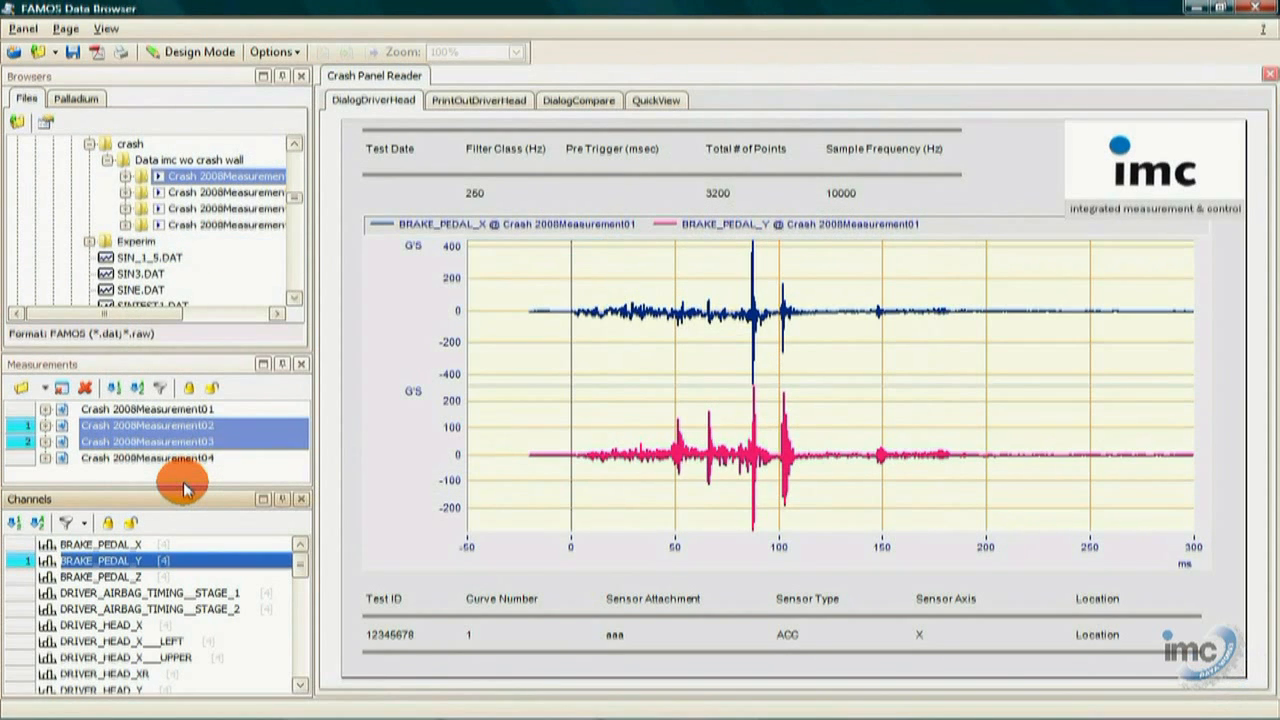